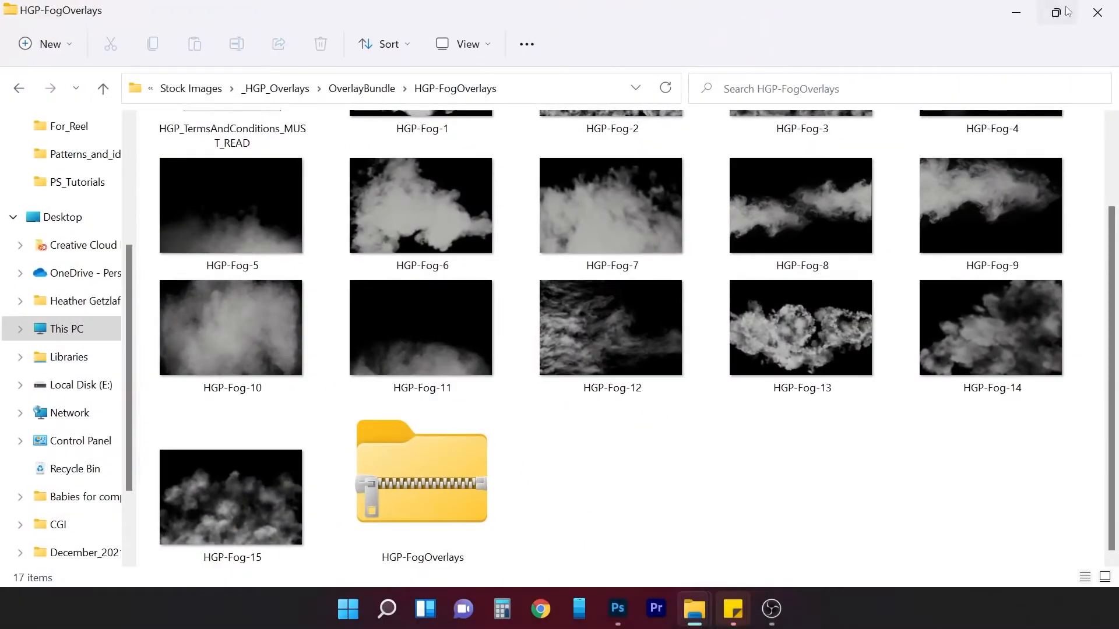
Step: Place the HGP-Fog-15 image from the HGP-FogOverlays folder into emma clouds.psd in Photoshop
left_click(1062, 18)
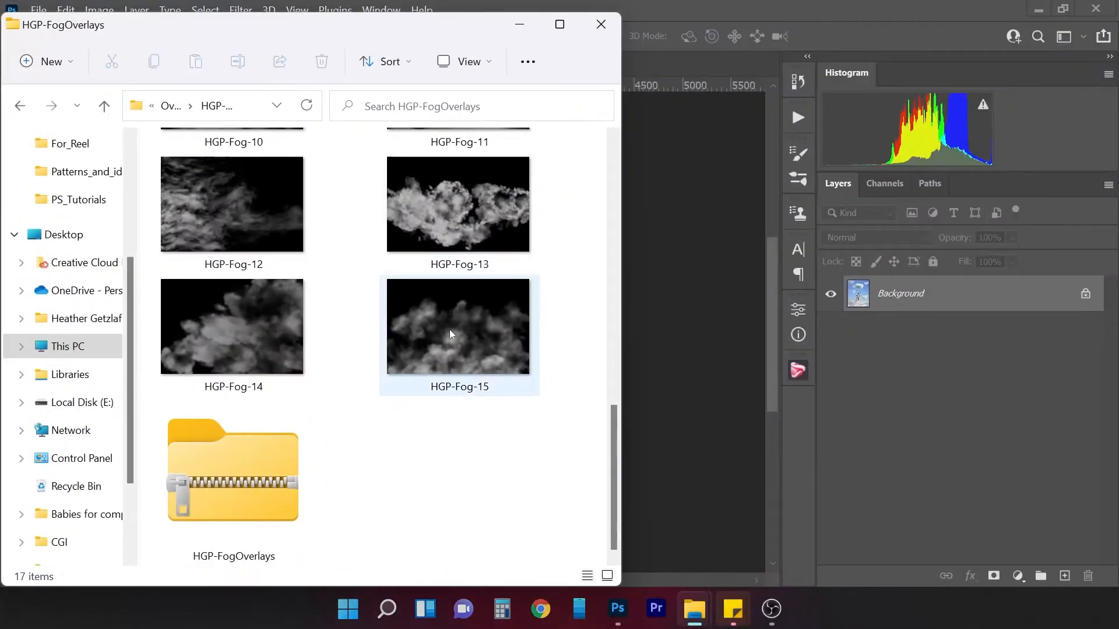
left_click_drag(389, 29, 368, 46)
left_click_drag(443, 346, 628, 357)
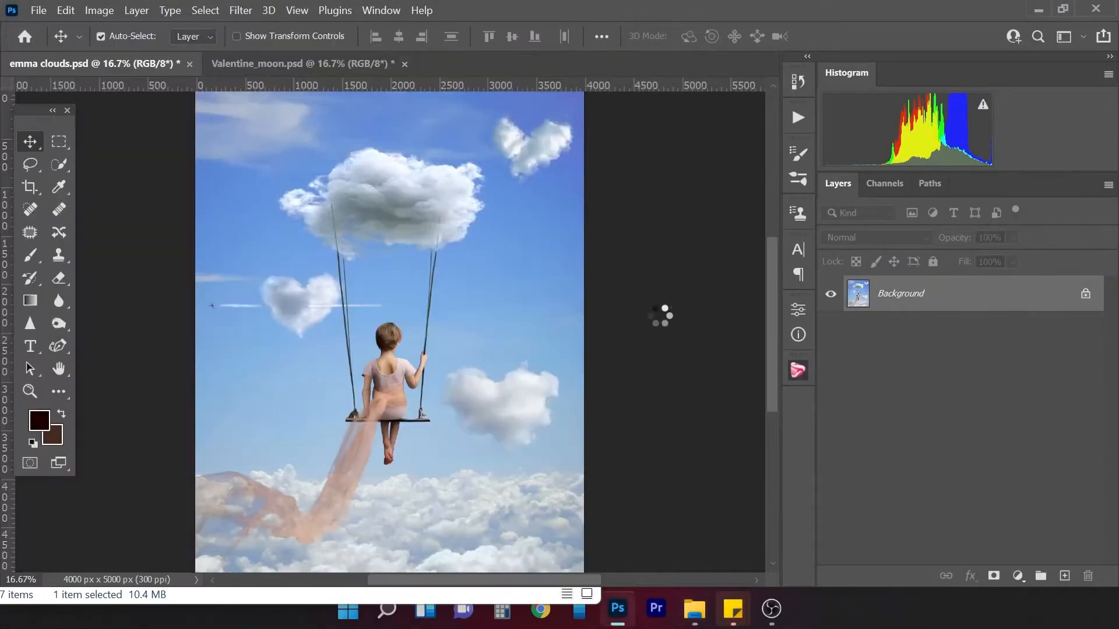
left_click(1063, 11)
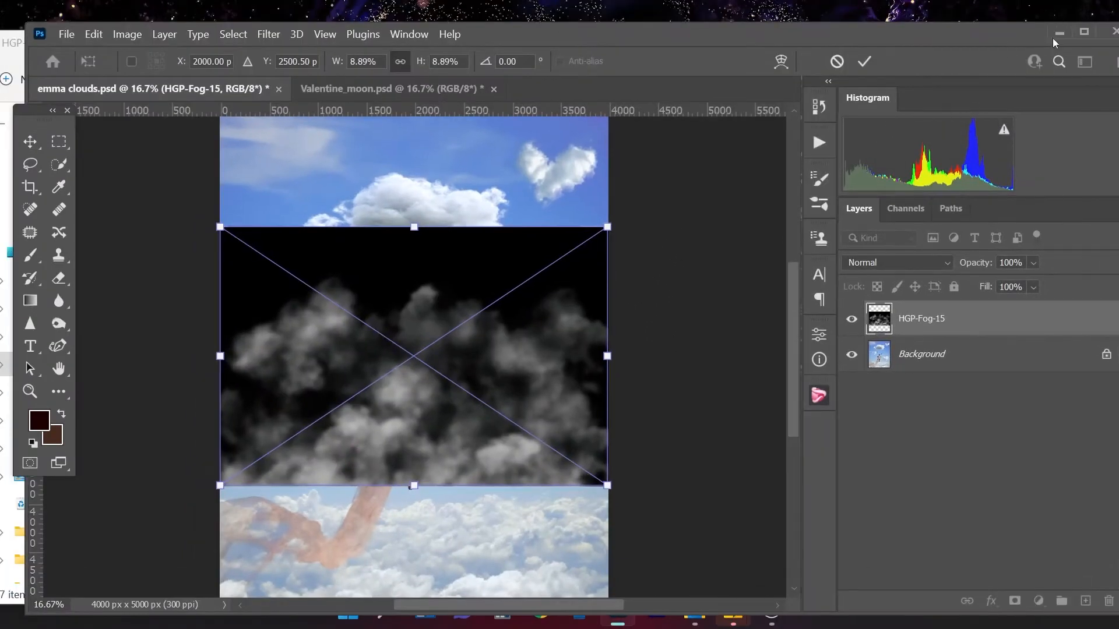
left_click(1082, 35)
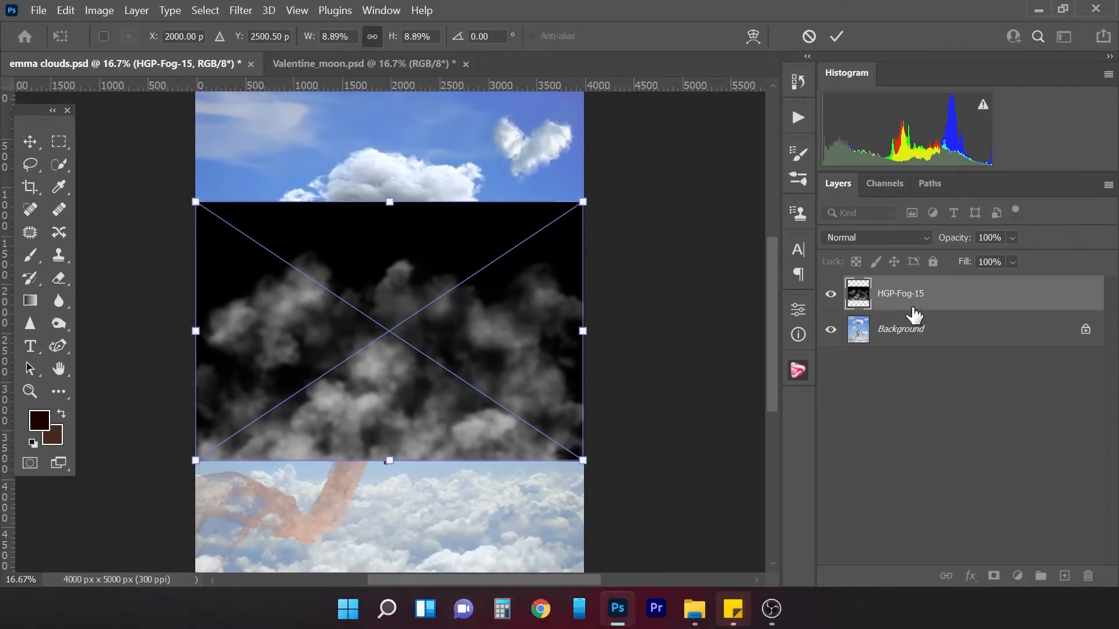
Step: Align the fog overlay with the canvas's lower edge and squash it non-proportionally from above to about 6.61% height
left_click_drag(777, 283, 771, 305)
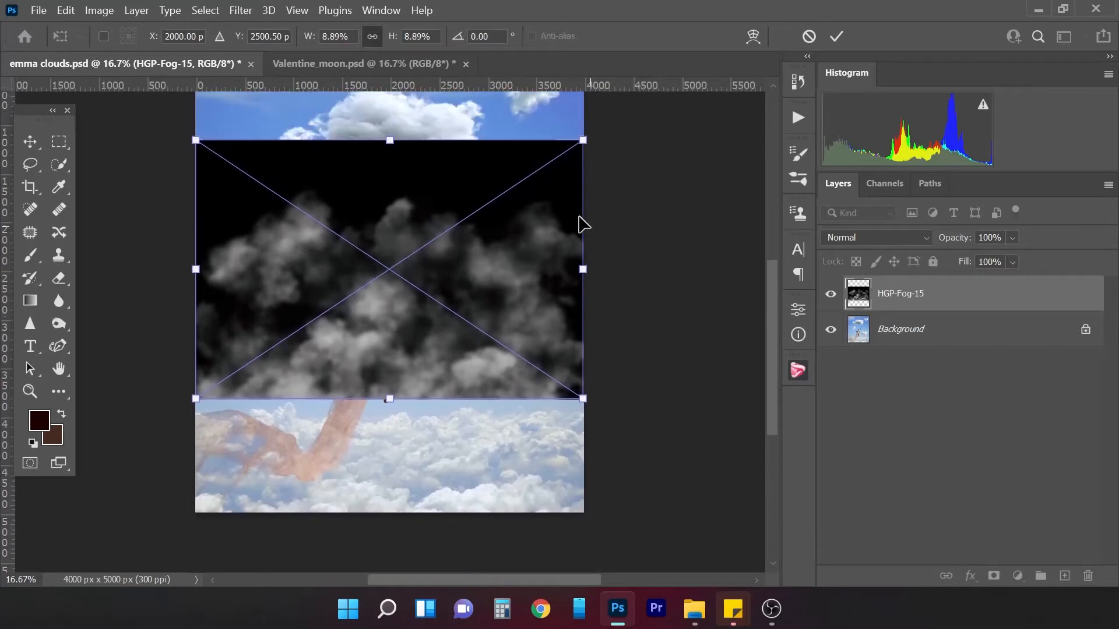
left_click_drag(431, 211, 430, 316)
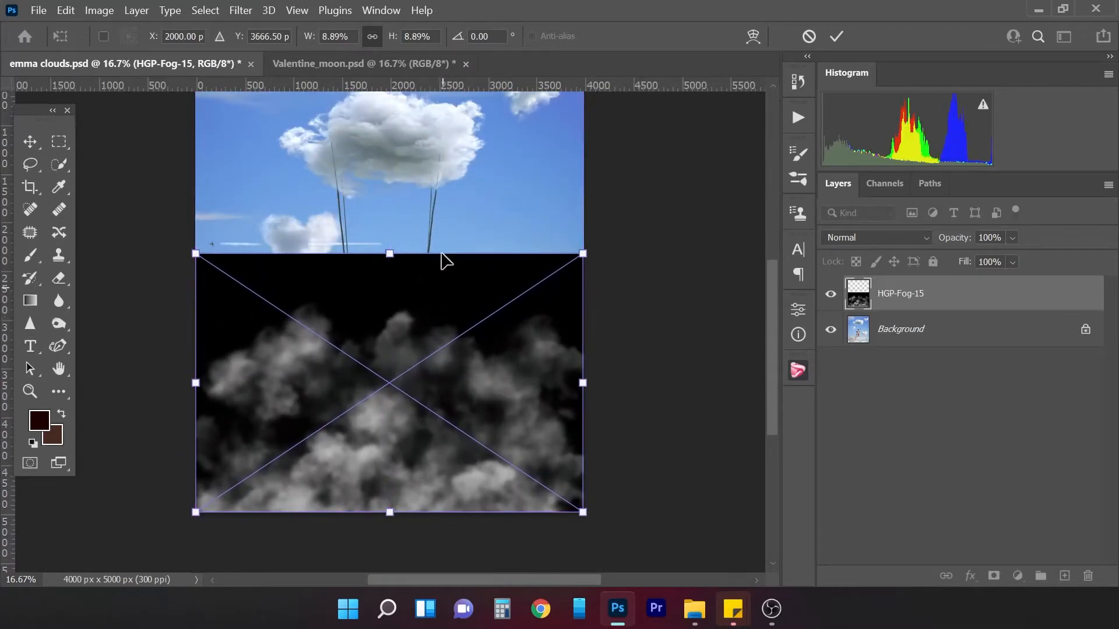
left_click(375, 39)
left_click_drag(390, 253, 391, 320)
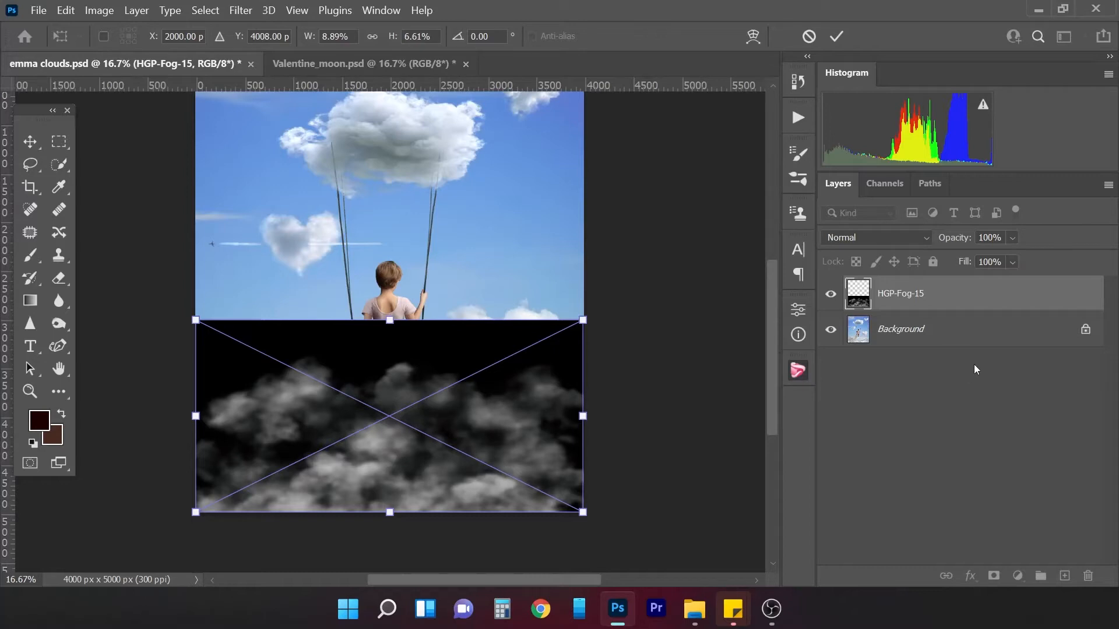
key("Return")
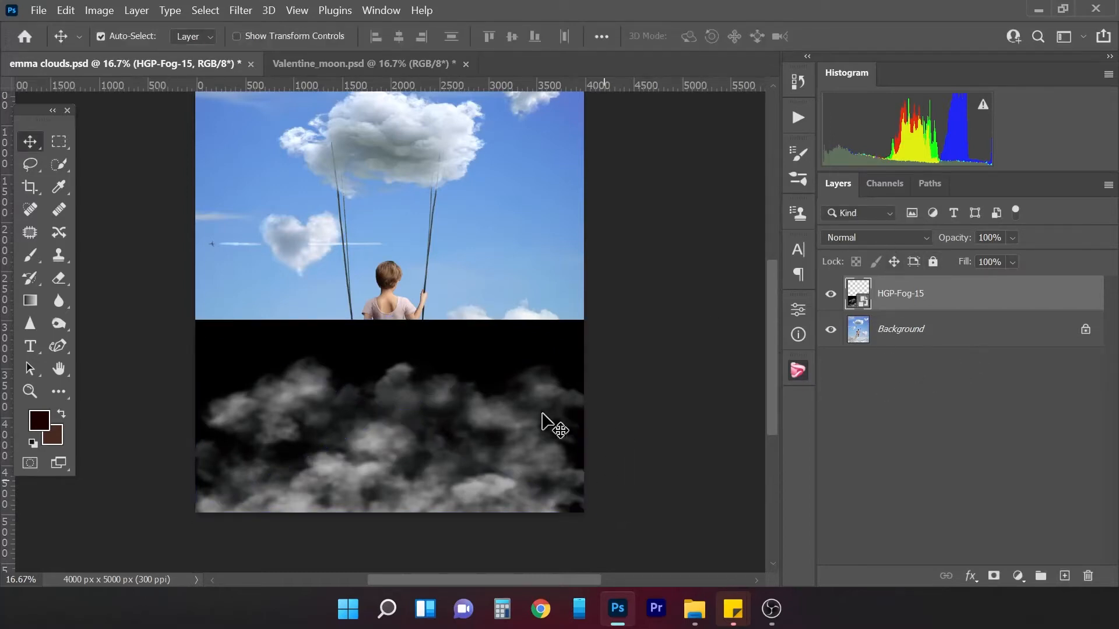
Step: Set the HGP-Fog-15 layer's blend mode to Screen and compare the image with and without the fog
left_click(871, 239)
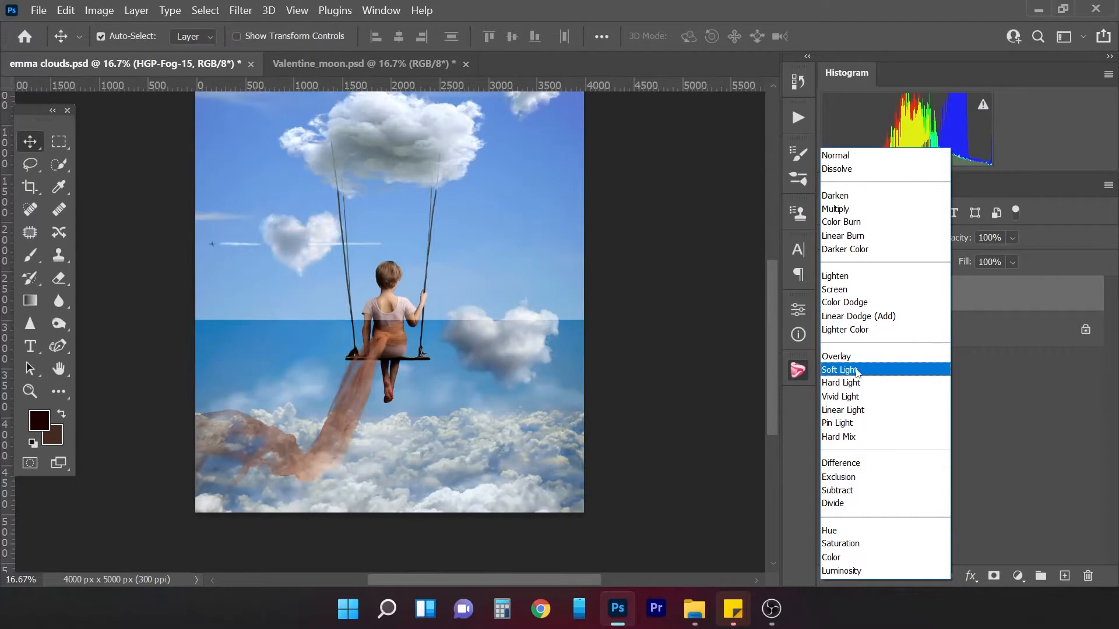
left_click(847, 289)
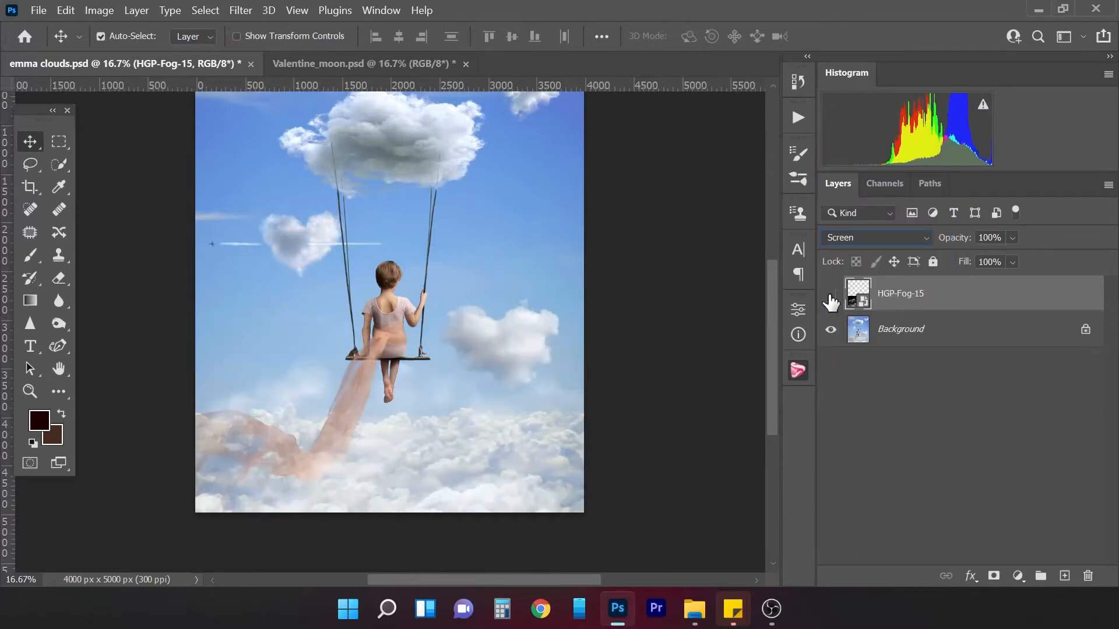
left_click(831, 296)
left_click(830, 296)
Step: Add a layer mask to HGP-Fog-15 and choose a soft round 300 px brush with black as the foreground colour
left_click(993, 577)
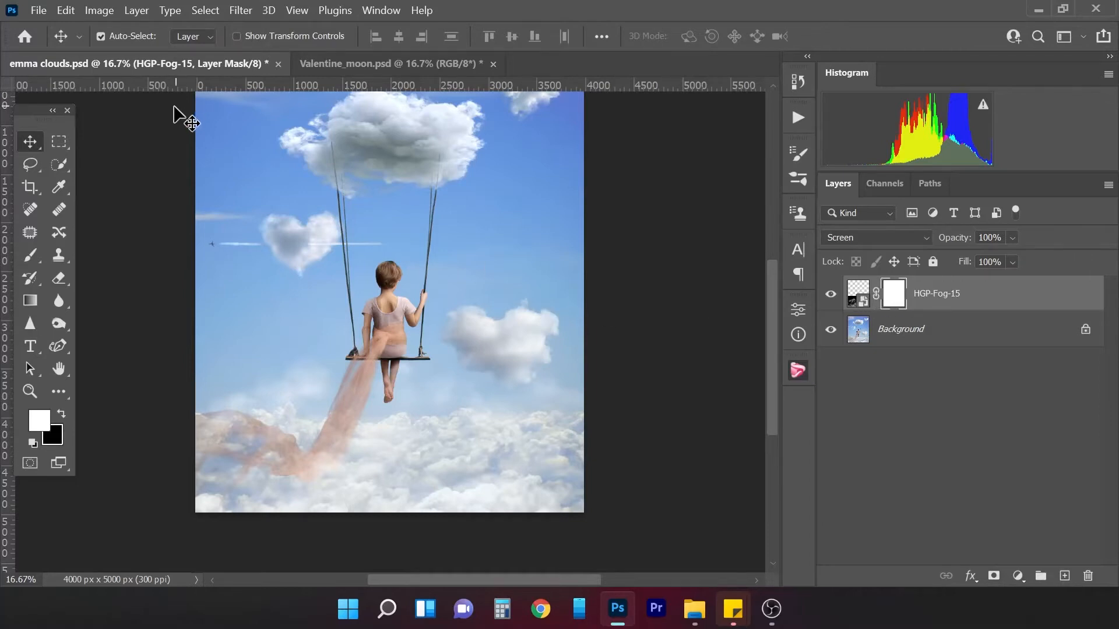
left_click(29, 255)
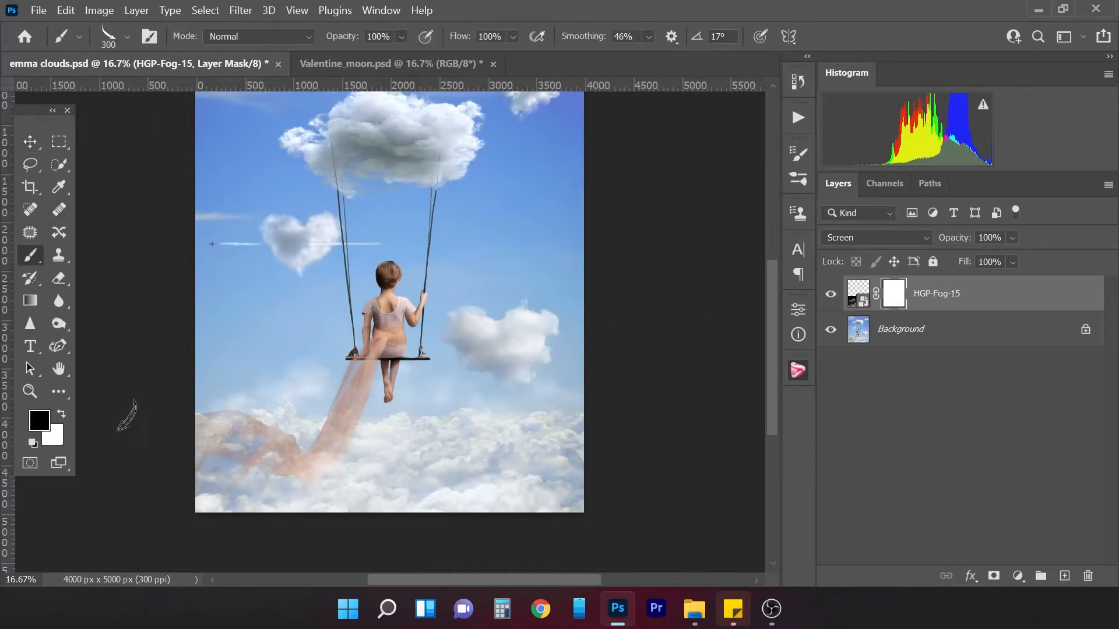
left_click(128, 36)
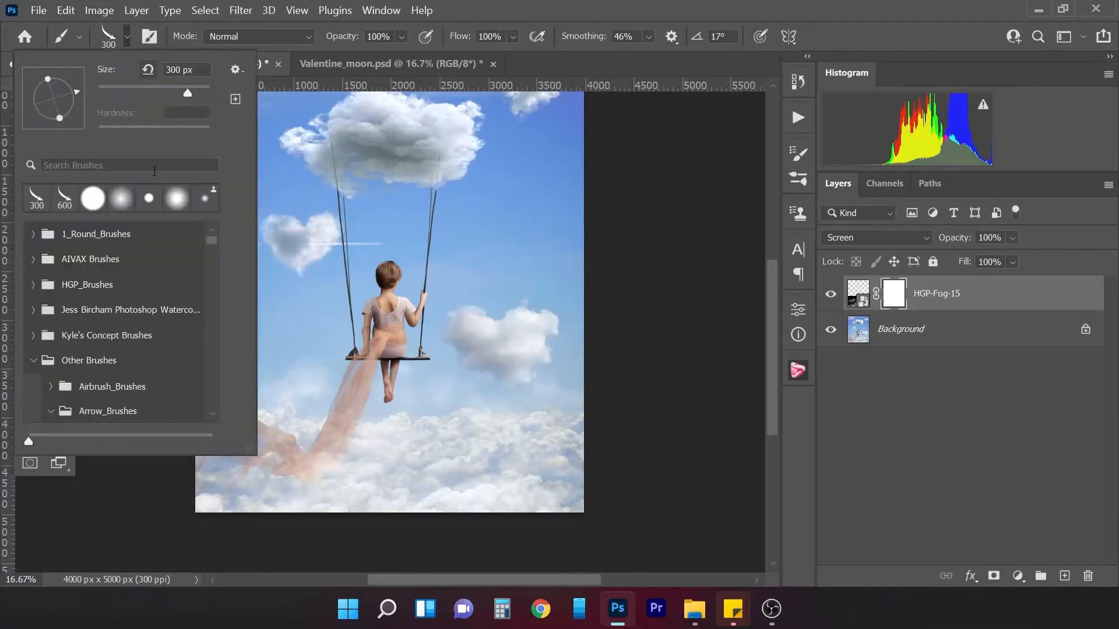
left_click(122, 202)
left_click(128, 38)
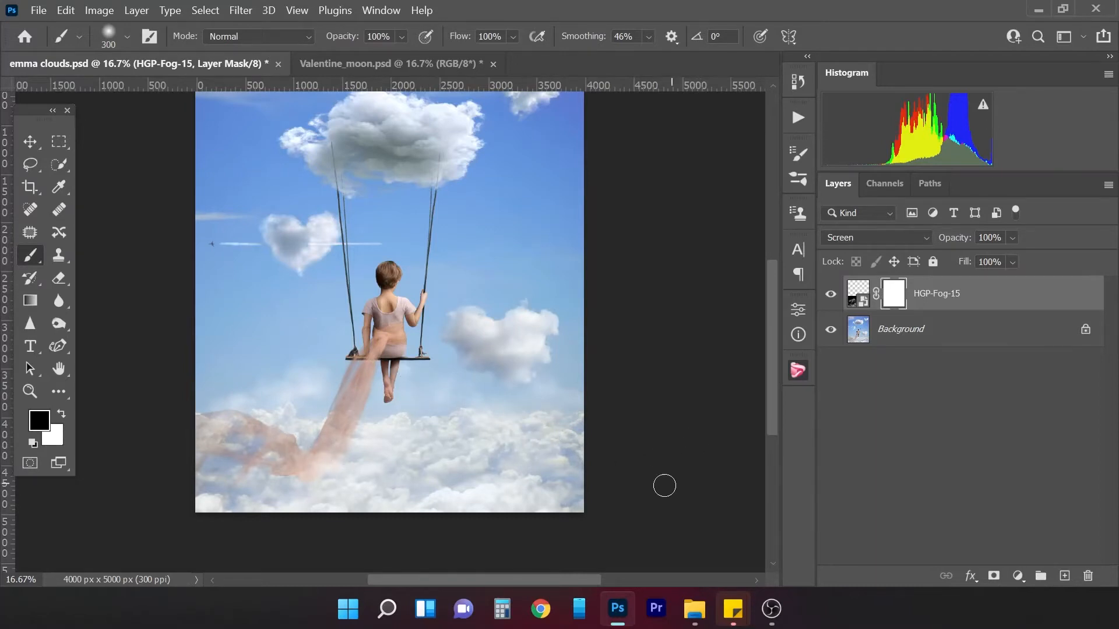
Step: View the whole cloud image and toggle the HGP-Fog-15 layer off and on to compare the fog effect
key("ctrl+minus")
key("ctrl+minus")
key("ctrl+plus")
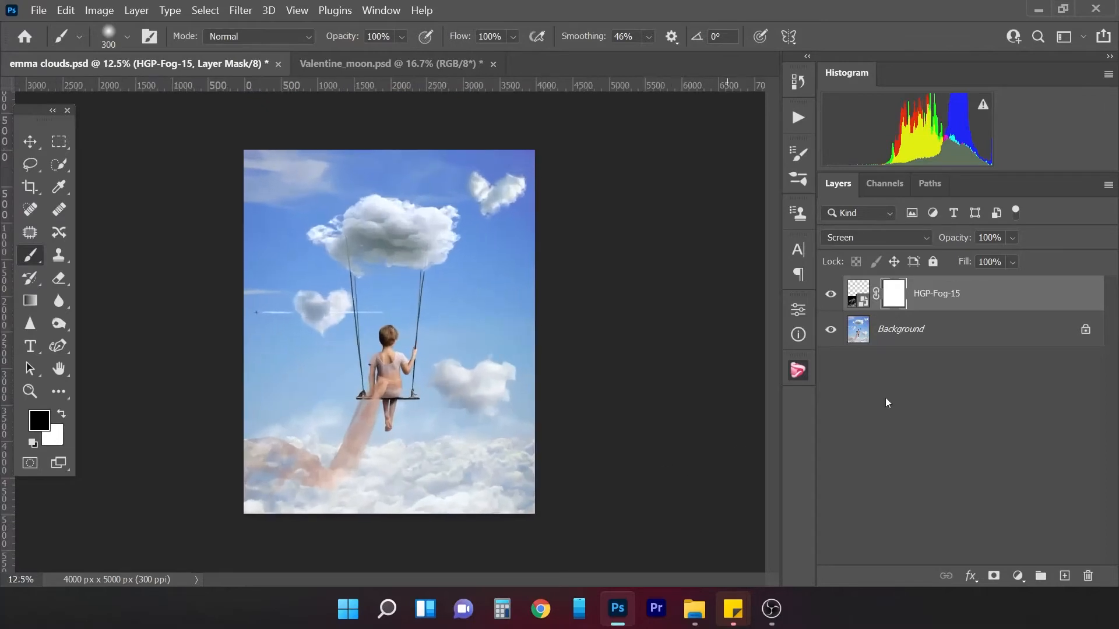
left_click(831, 295)
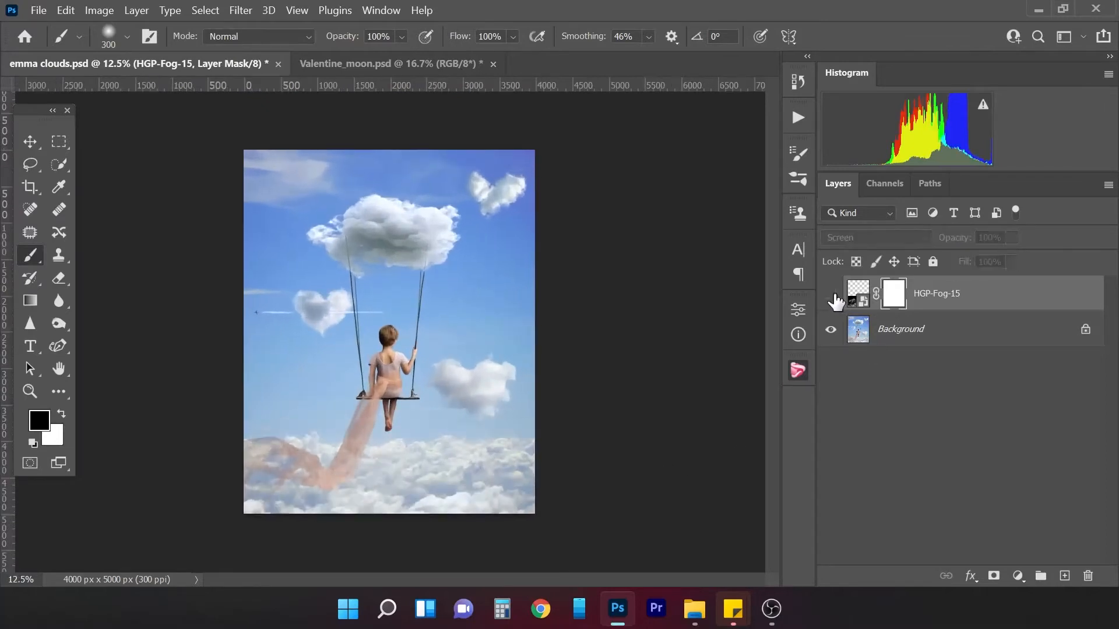
left_click(832, 295)
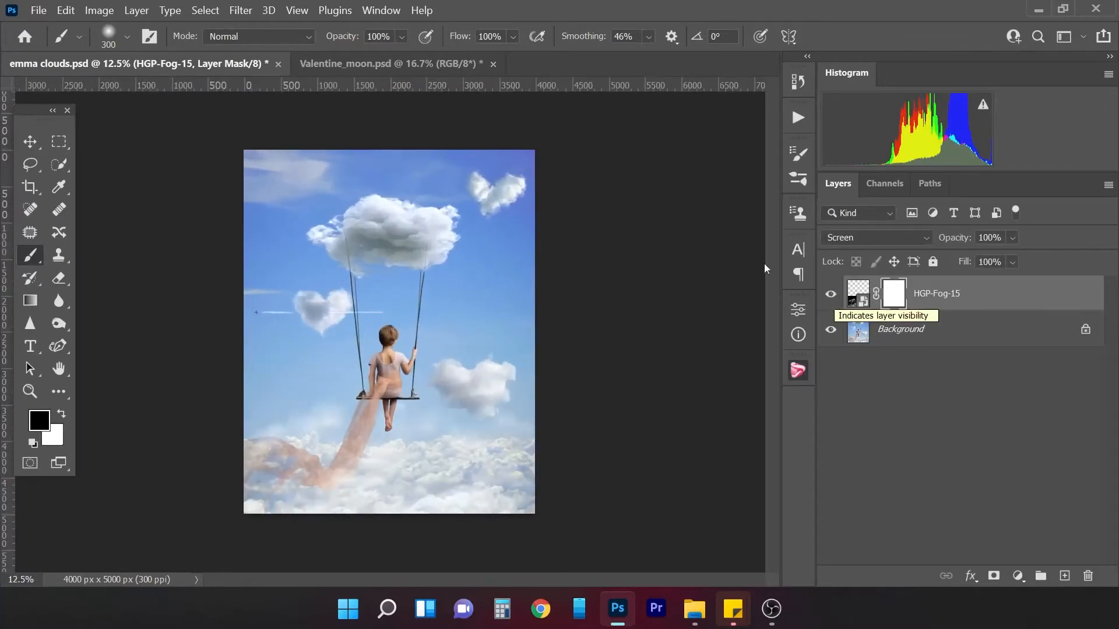
Step: Switch to Valentine_moon.psd and examine the underwater bubbles, stars and fabric up close as well as the whole composite
left_click(400, 65)
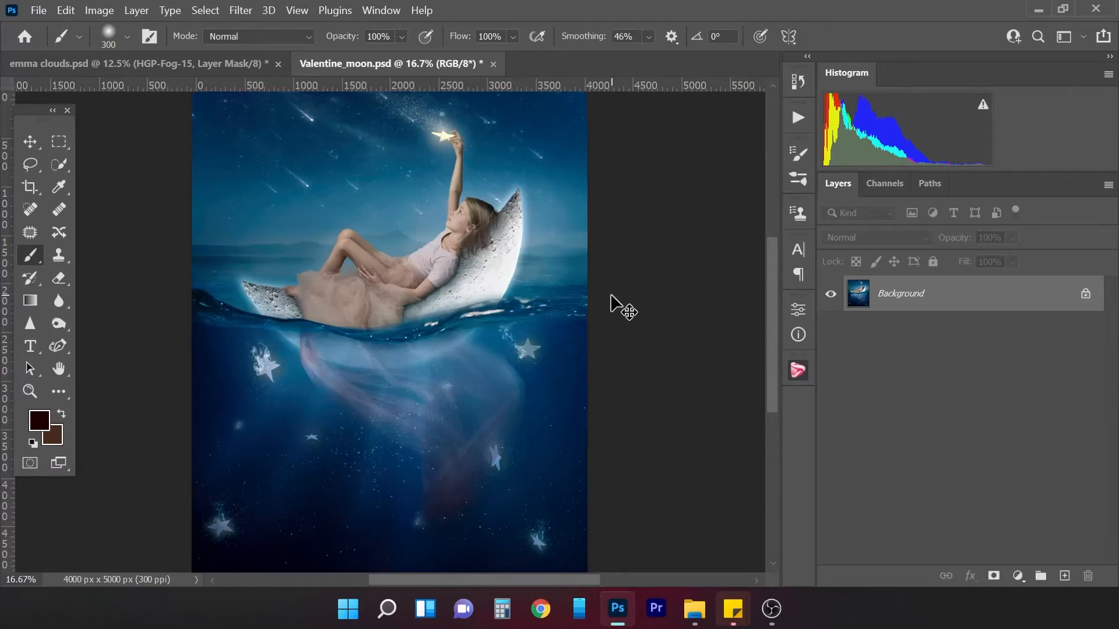
scroll(611, 295, "up", 3)
key("ctrl+plus")
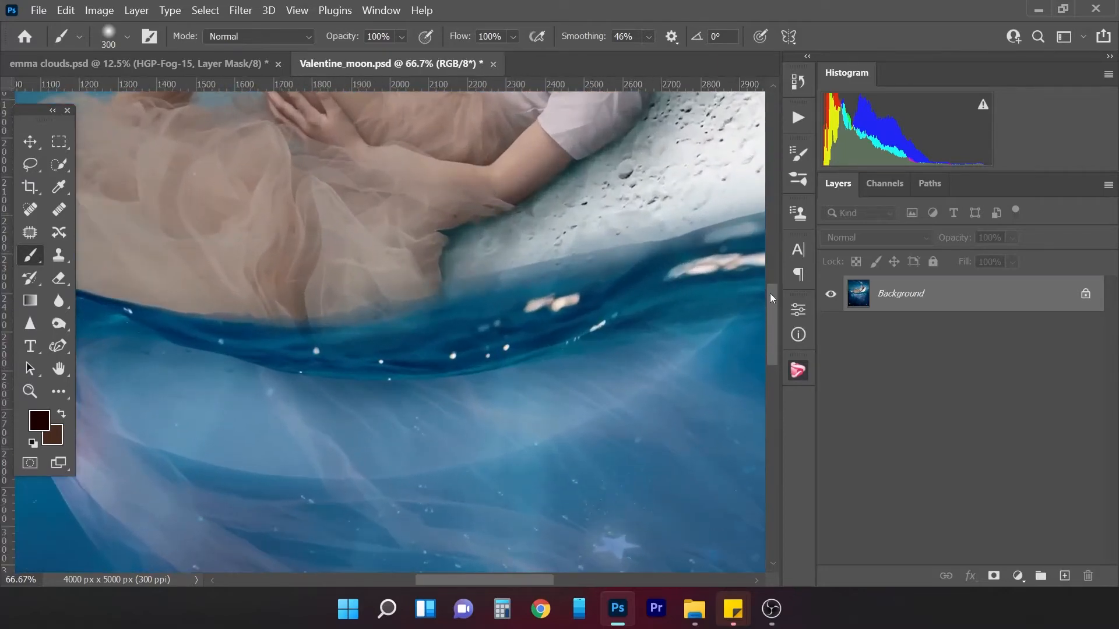
left_click_drag(771, 293, 771, 373)
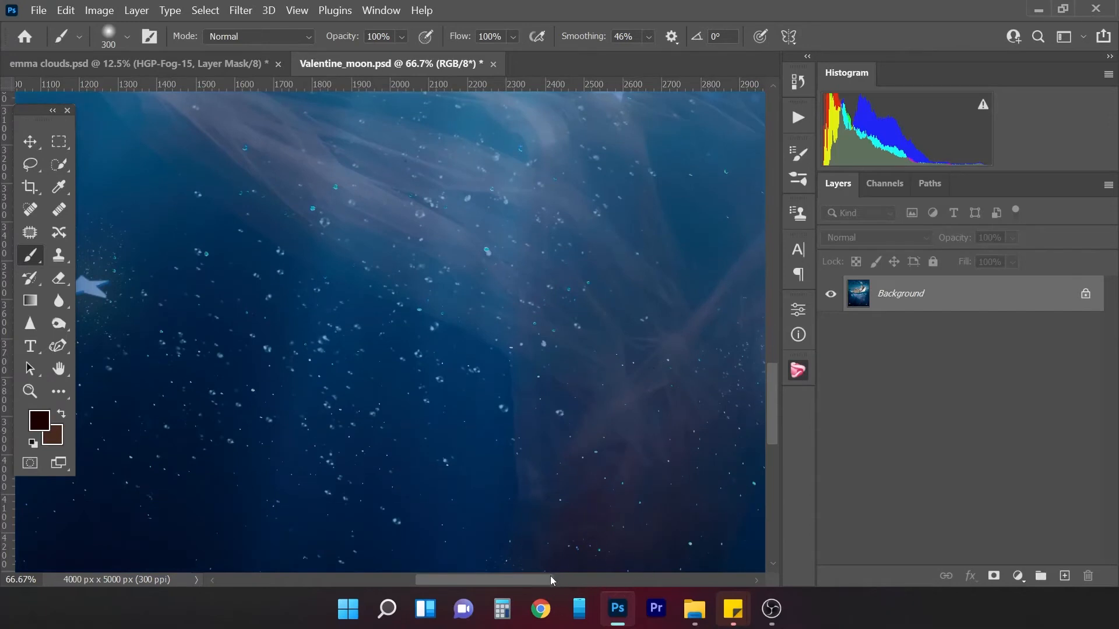
left_click_drag(547, 577, 451, 582)
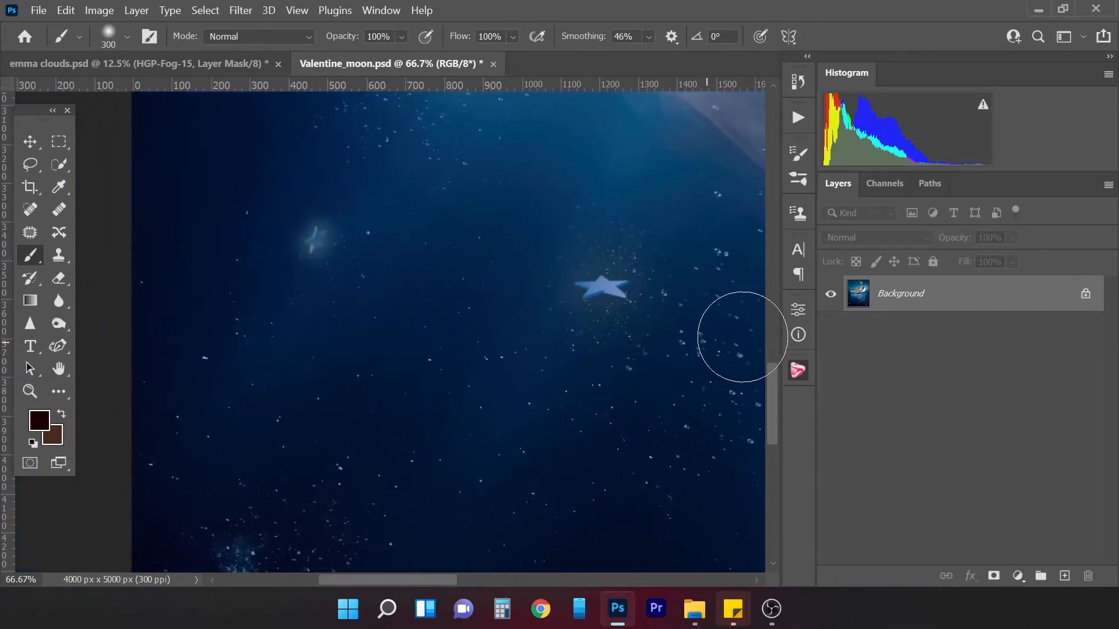
left_click_drag(771, 397, 773, 379)
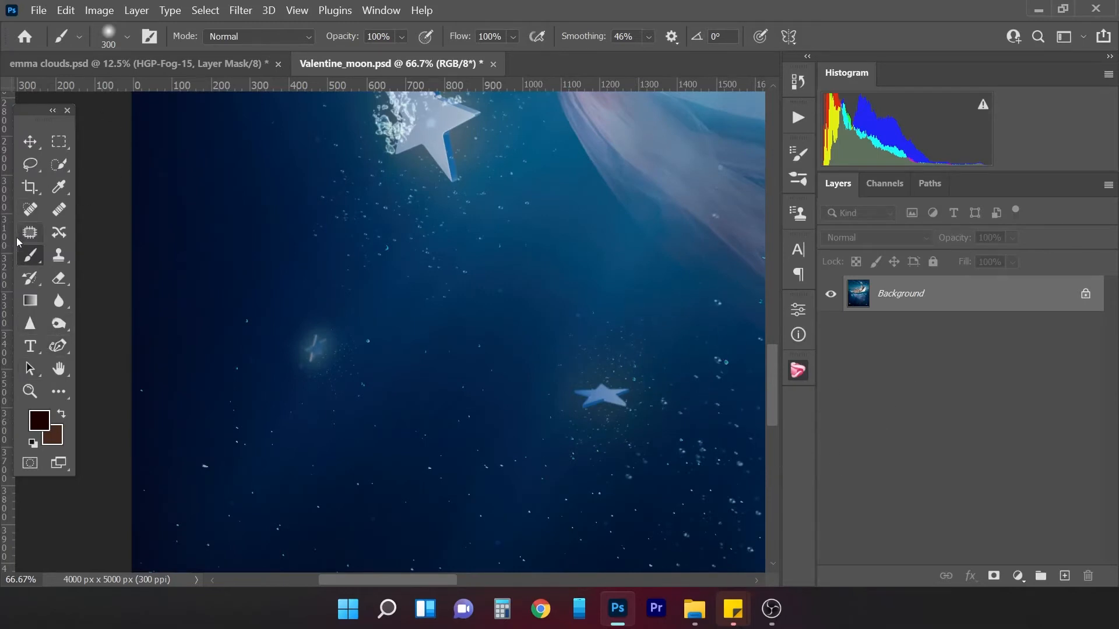
left_click(30, 368)
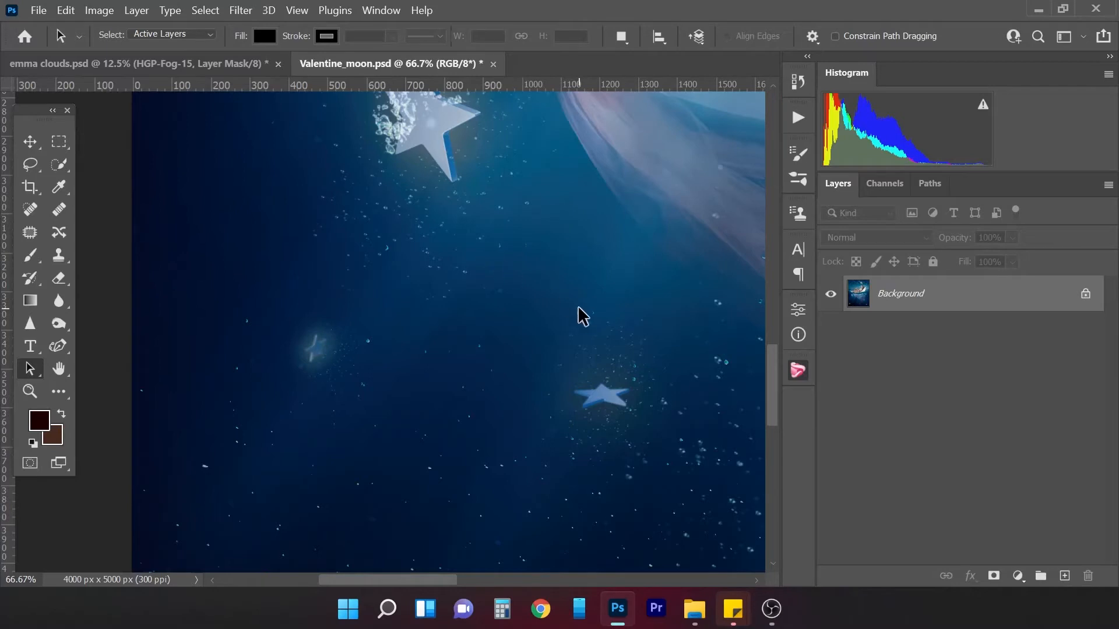
key("ctrl+plus")
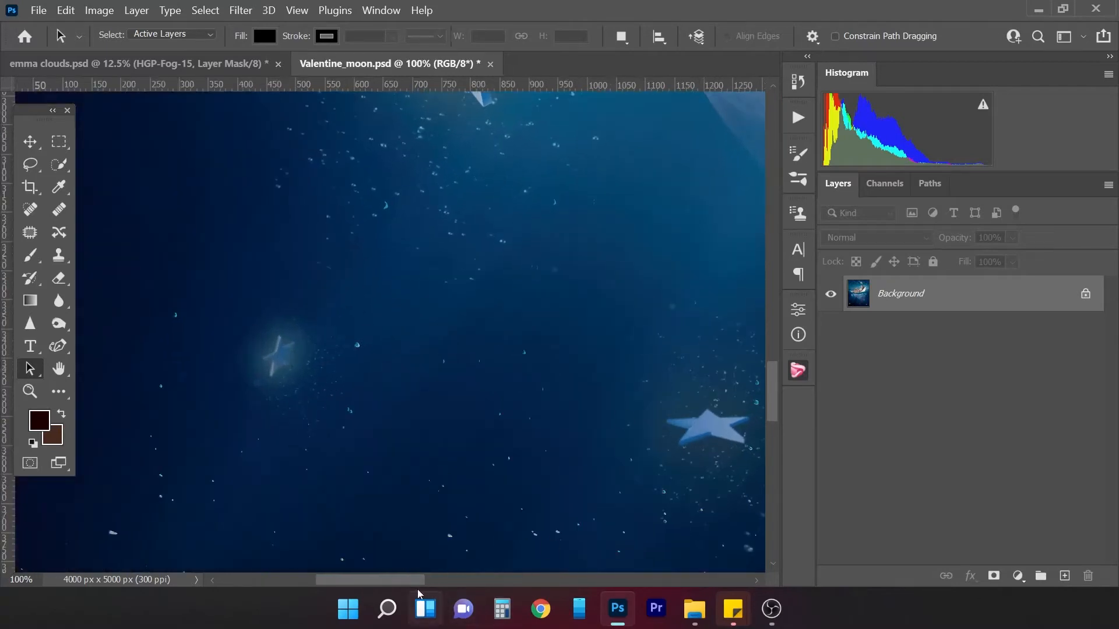
scroll(766, 378, "right", 5)
scroll(767, 377, "up", 3)
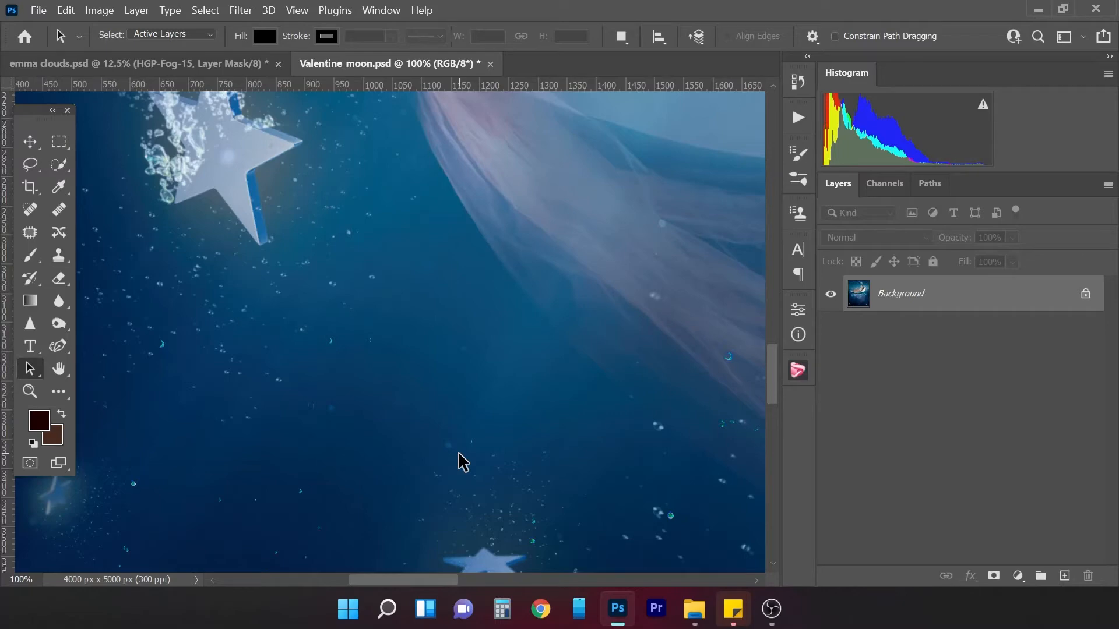
key("ctrl+minus")
key("ctrl+minus")
key("ctrl+minus")
key("ctrl+minus")
key("ctrl+minus")
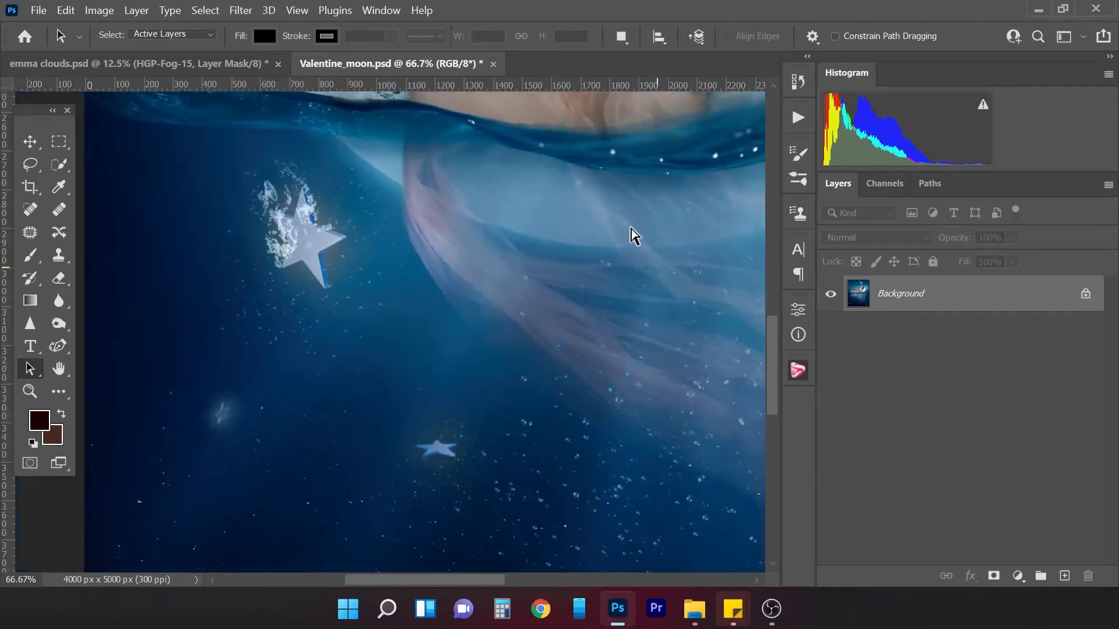
key("ctrl+minus")
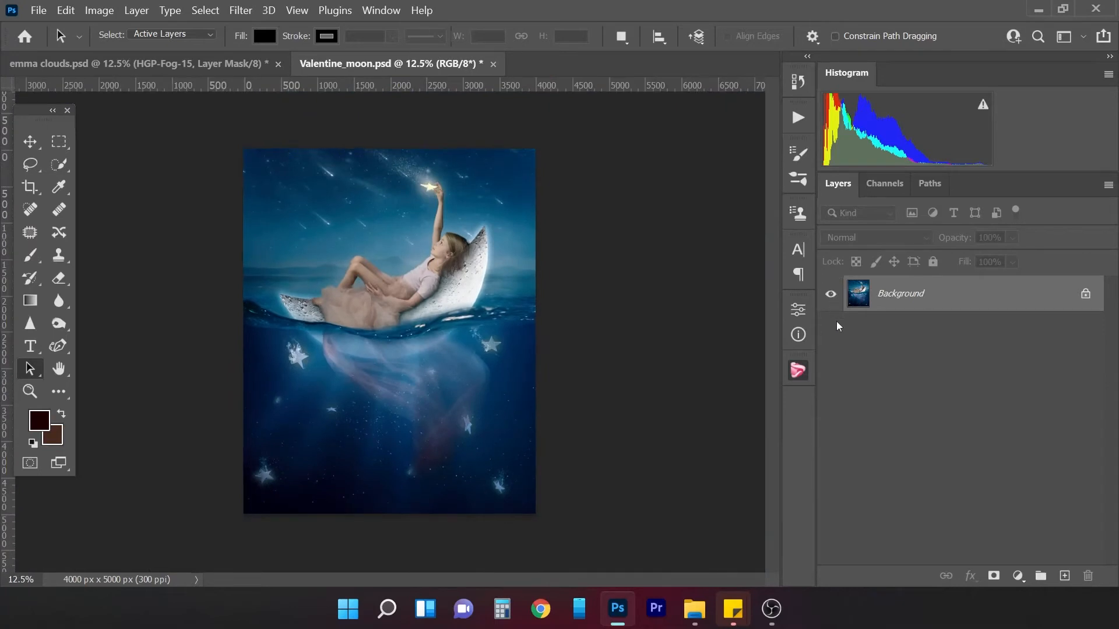
key("ctrl+plus")
scroll(775, 317, "up", 2)
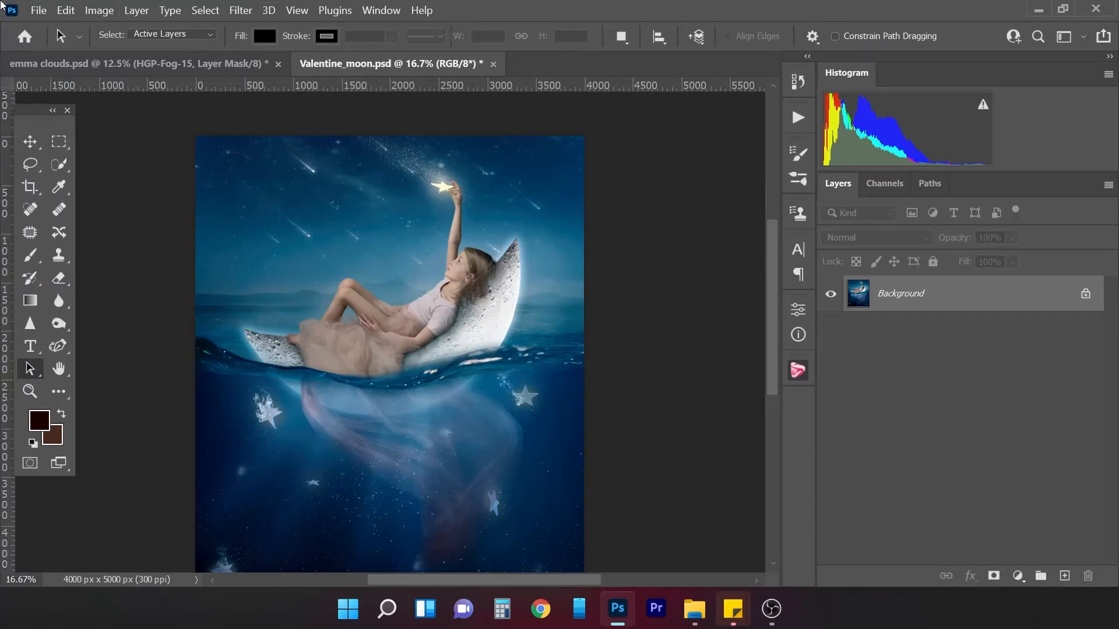
Step: Place HGP_WatercolourPaperTextures-1 from the WatercolourPaper_overlays folder into Valentine_moon.psd
key("alt+Tab")
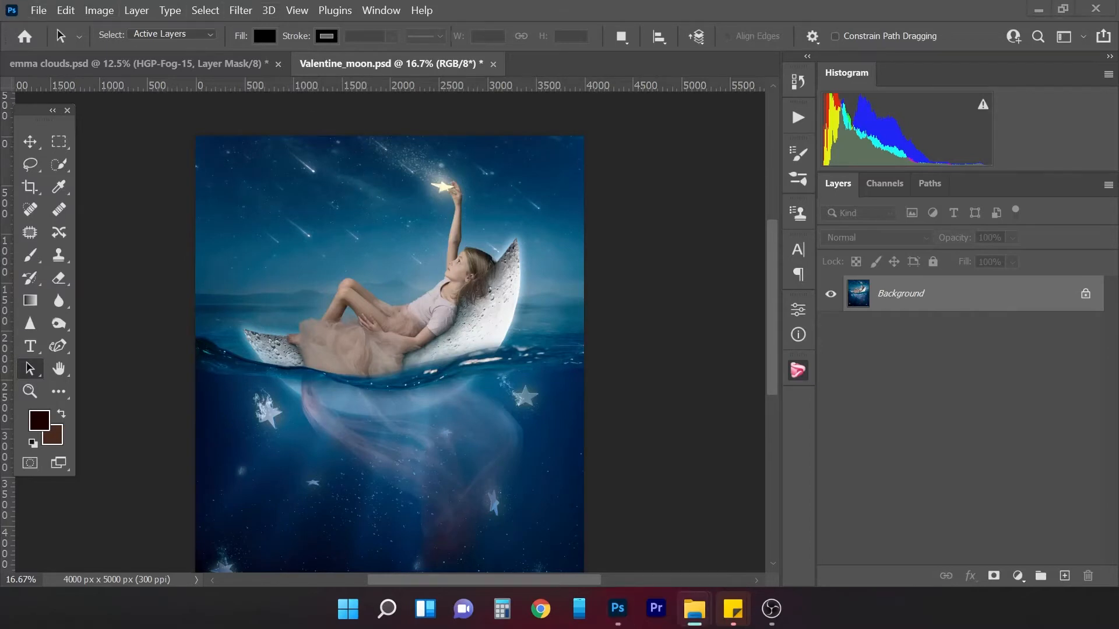
left_click_drag(0, 240, 256, 19)
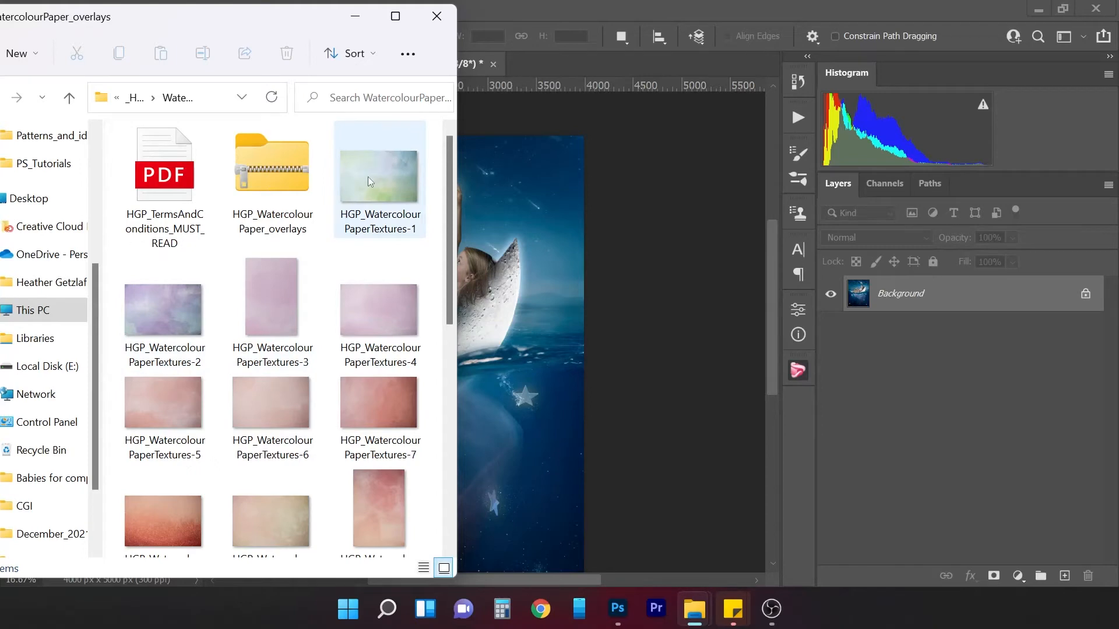
left_click_drag(368, 176, 538, 366)
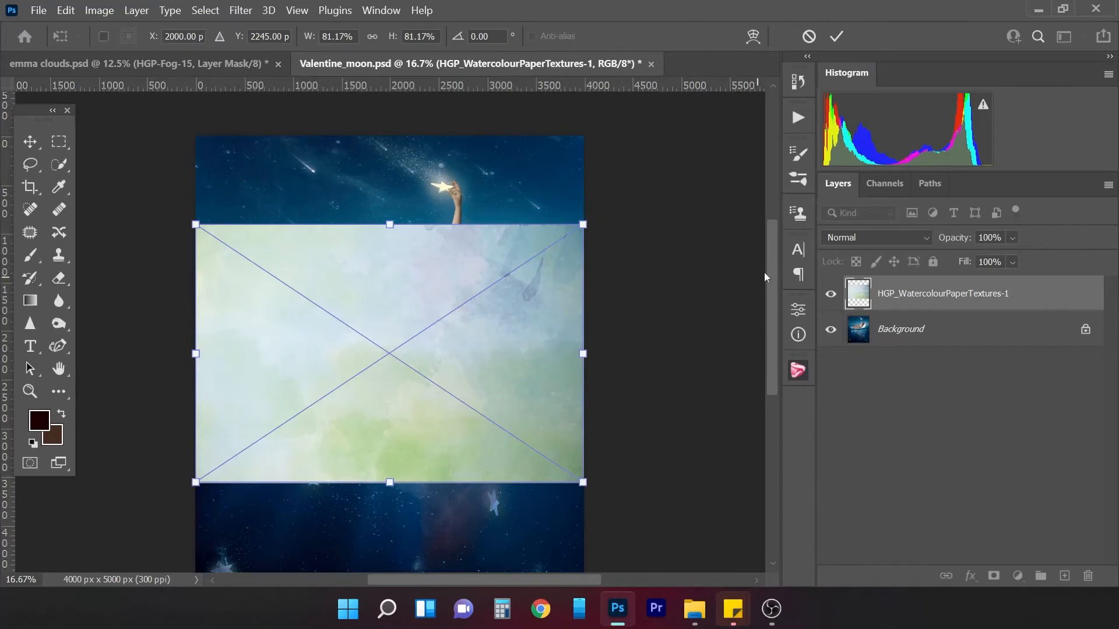
Step: Rotate the placed watercolour texture about 90° clockwise into portrait orientation
left_click_drag(772, 268, 782, 295)
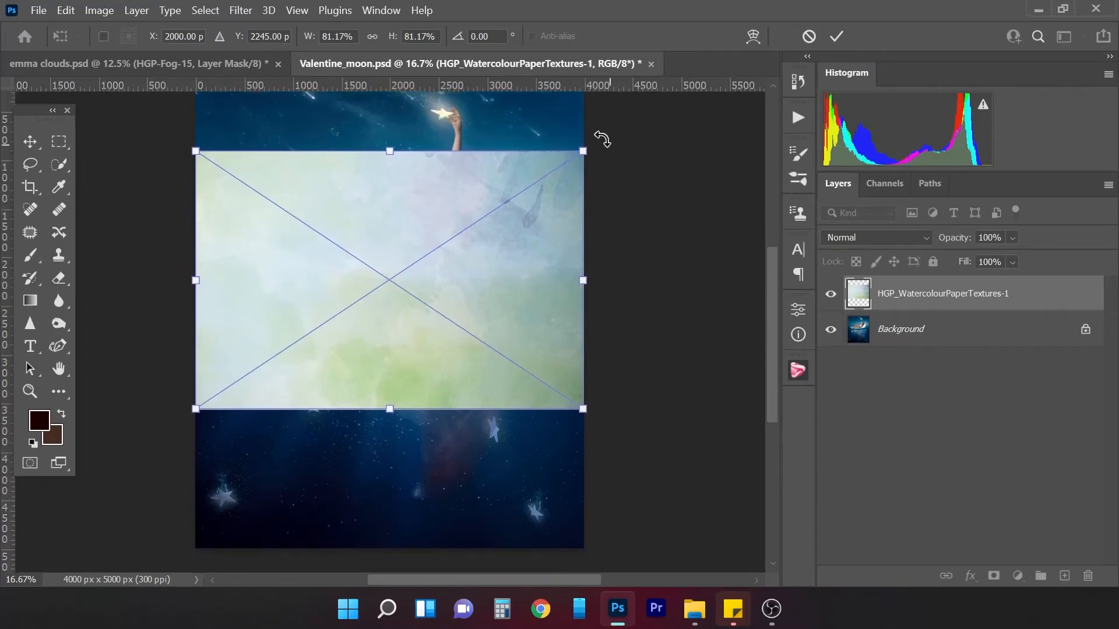
left_click_drag(602, 138, 551, 469)
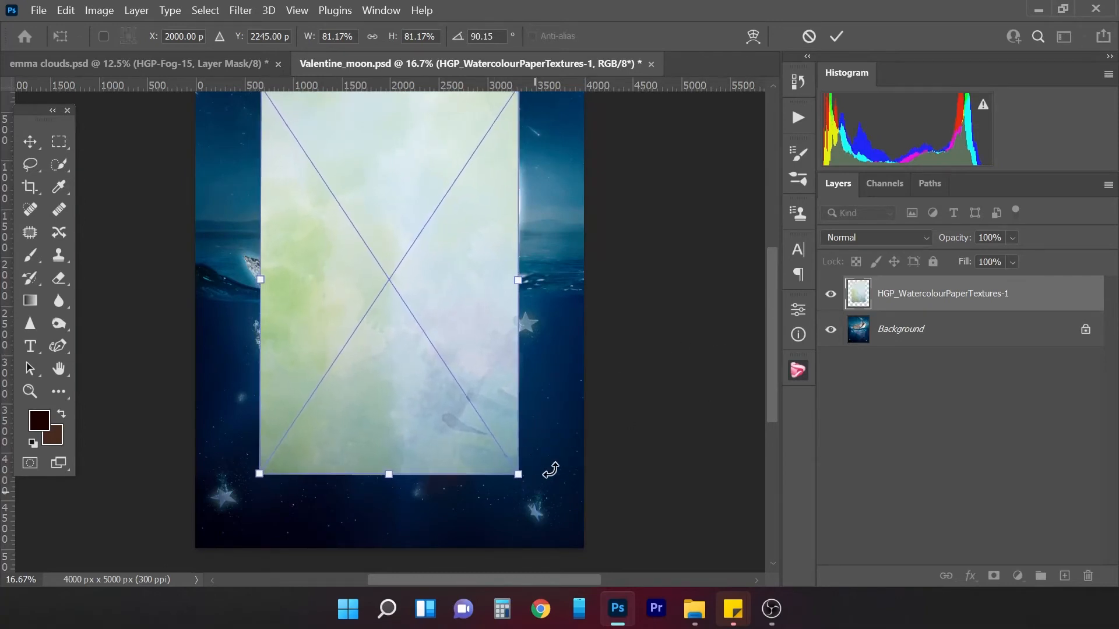
key("ctrl+minus")
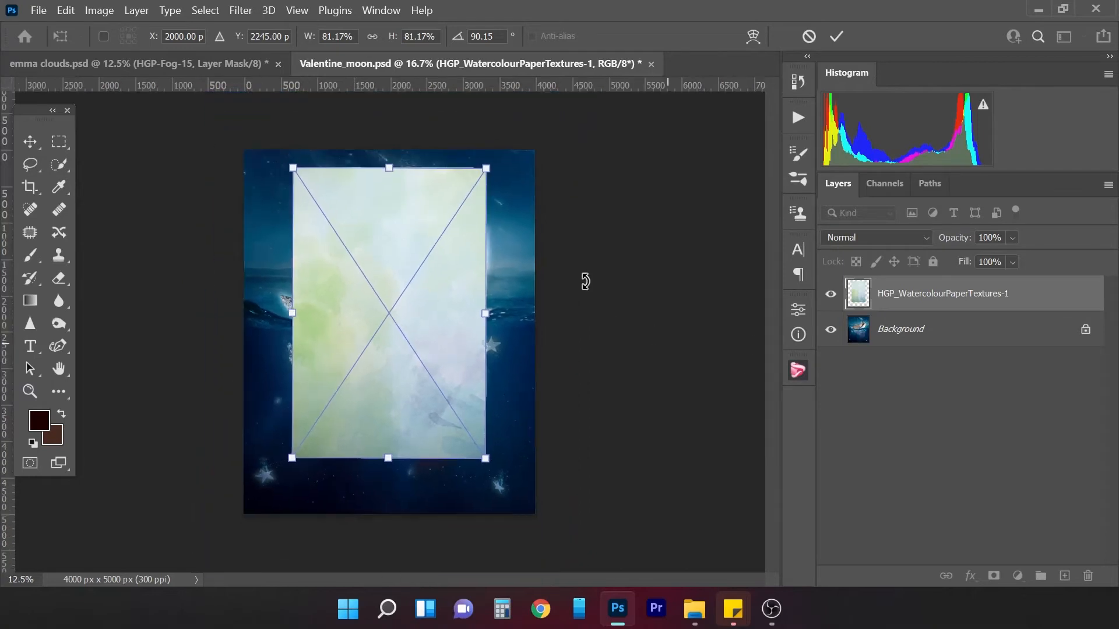
Step: Stretch the rotated texture to about 103.6% width and 128.1% height so it covers the whole canvas, nudge it up and commit the placement
left_click_drag(492, 163, 544, 150)
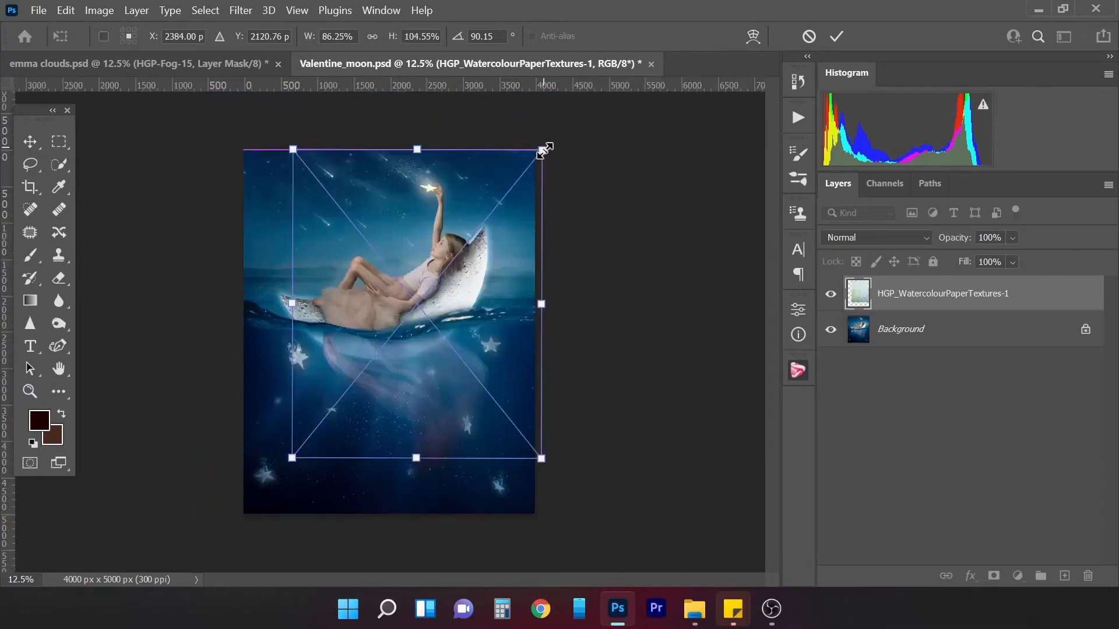
left_click_drag(291, 458, 237, 525)
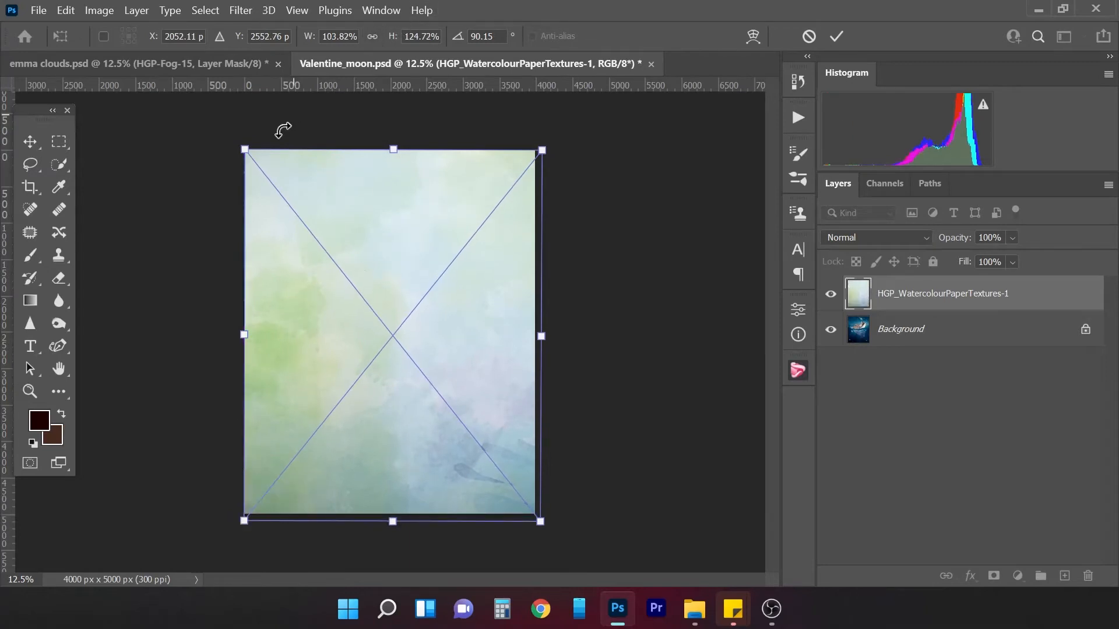
left_click_drag(244, 150, 233, 146)
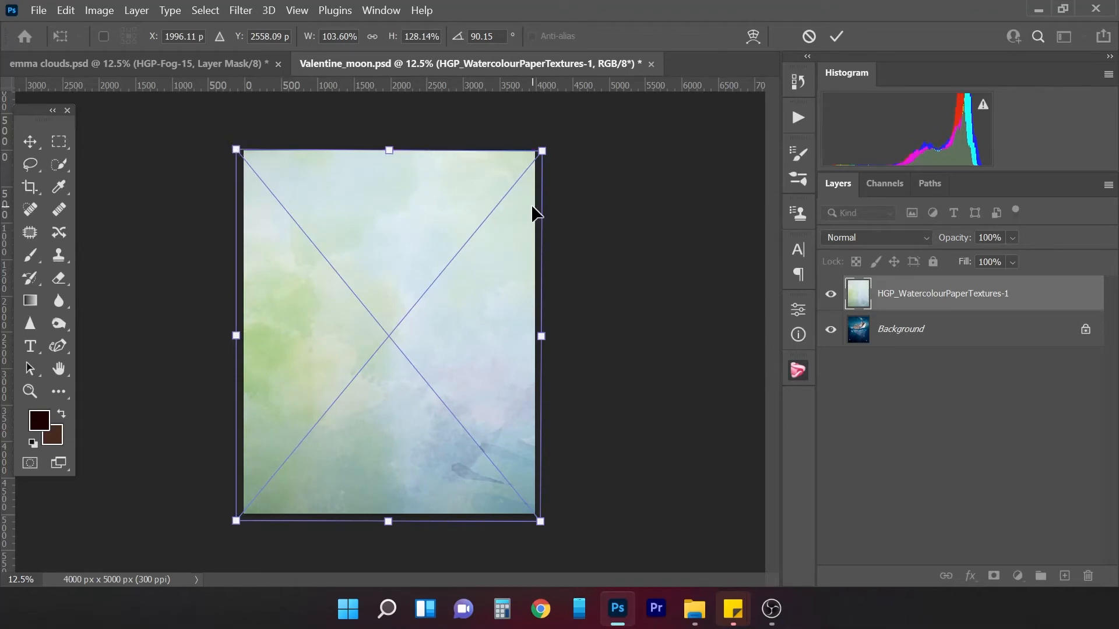
key("Up")
key("Up")
key("Up")
key("Up")
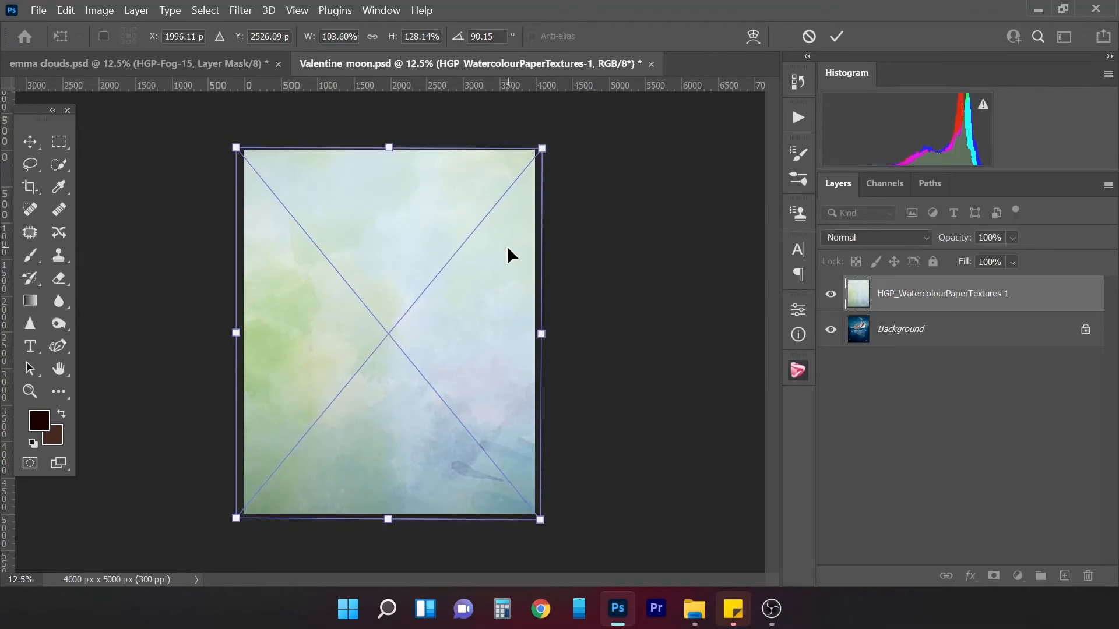
key("Return")
Step: Set the blend mode of the HGP_WatercolourPaperTextures-1 layer to Soft Light
key("a")
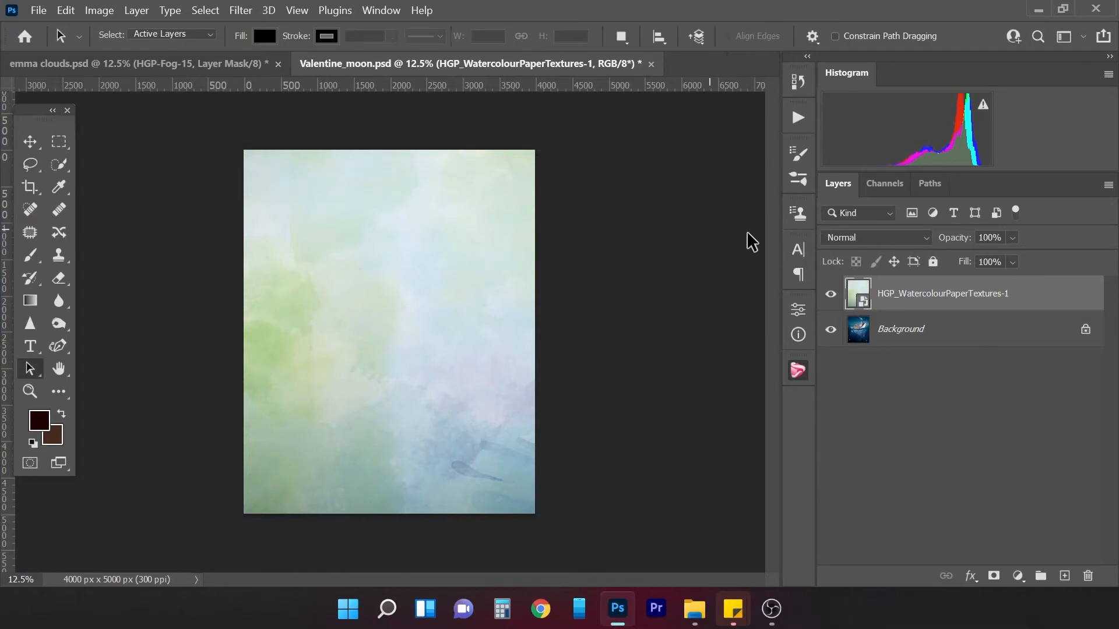
left_click(884, 242)
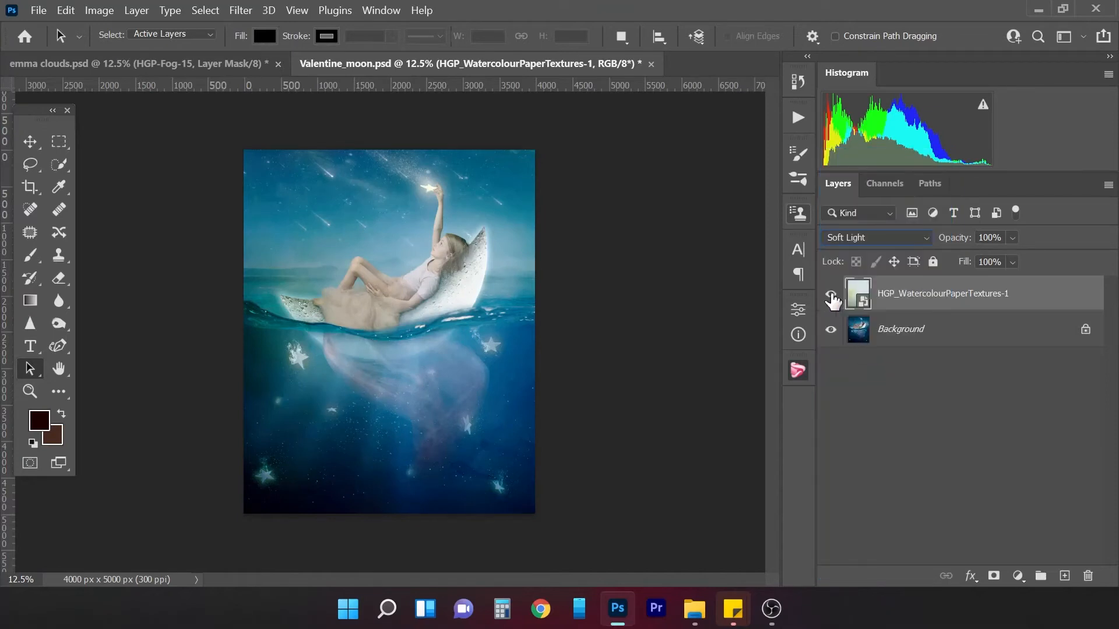
Step: Compare the composite with the texture layer hidden and shown, both up close around the waterline and as a whole
key("ctrl+minus")
key("ctrl+plus")
key("ctrl+plus")
key("ctrl+plus")
key("ctrl+plus")
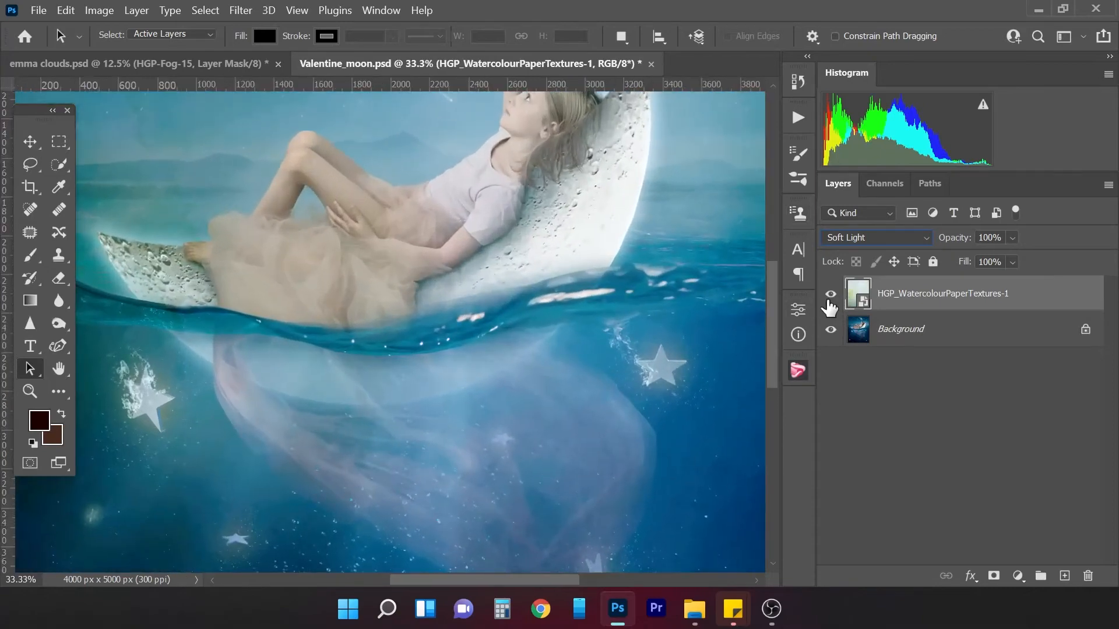
left_click(831, 297)
left_click(831, 297)
key("ctrl+minus")
key("ctrl+minus")
key("ctrl+minus")
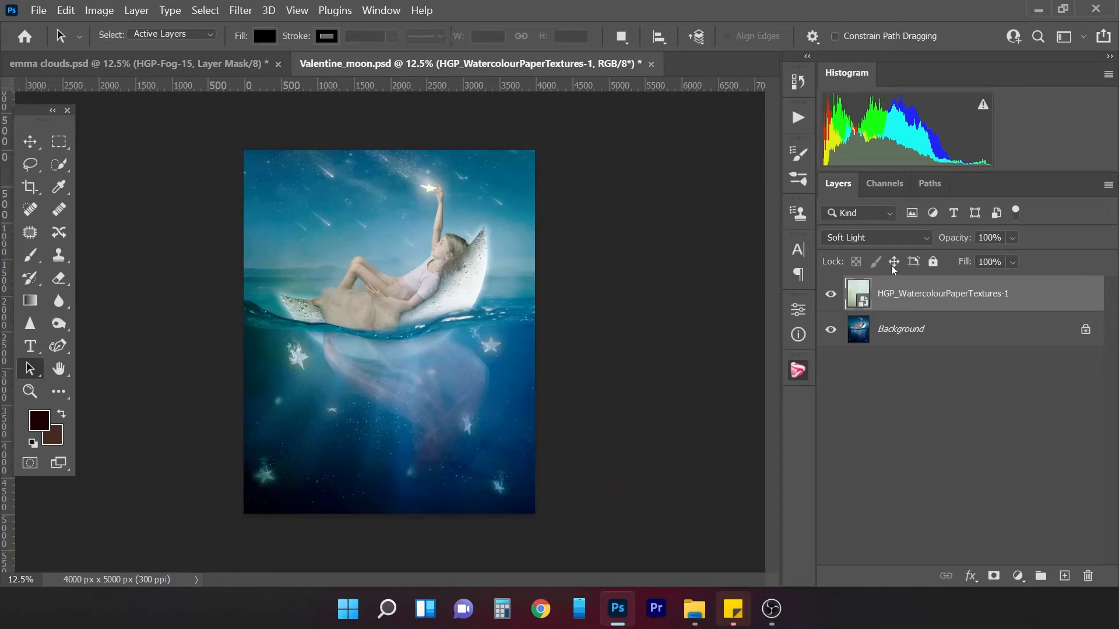
Step: Add a Black & White adjustment layer and clip it to the HGP_WatercolourPaperTextures-1 layer
left_click(1018, 576)
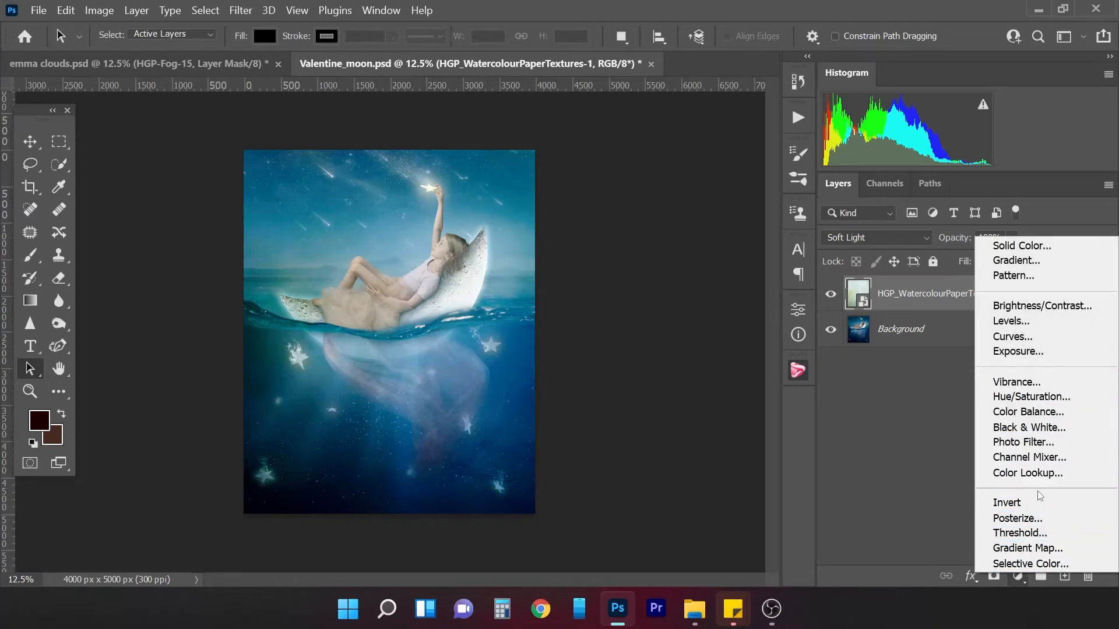
left_click(1029, 427)
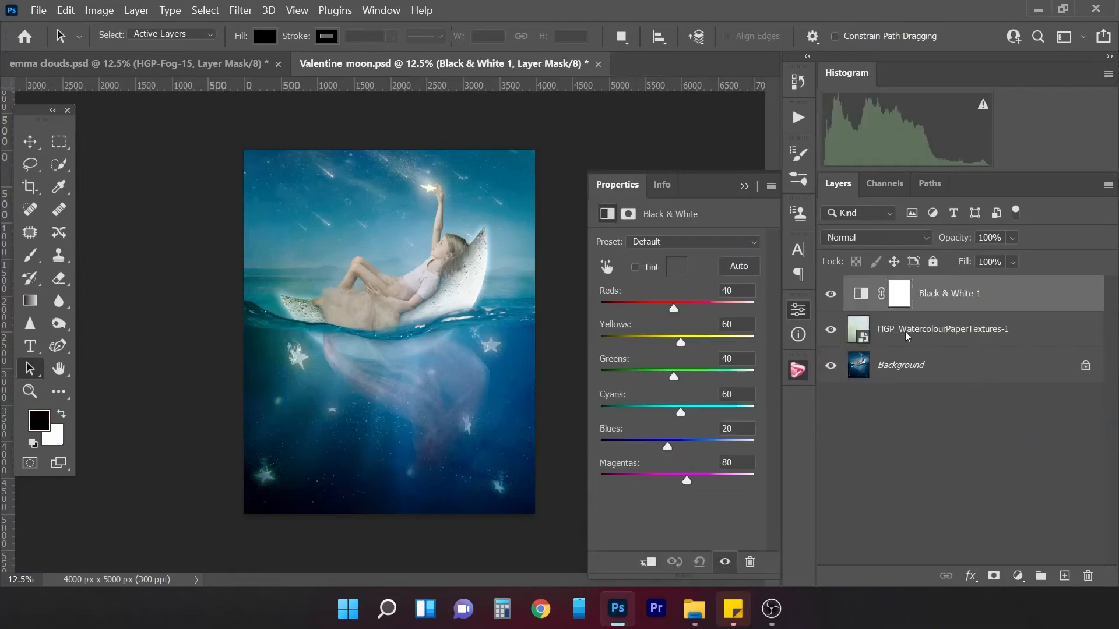
right_click(938, 302)
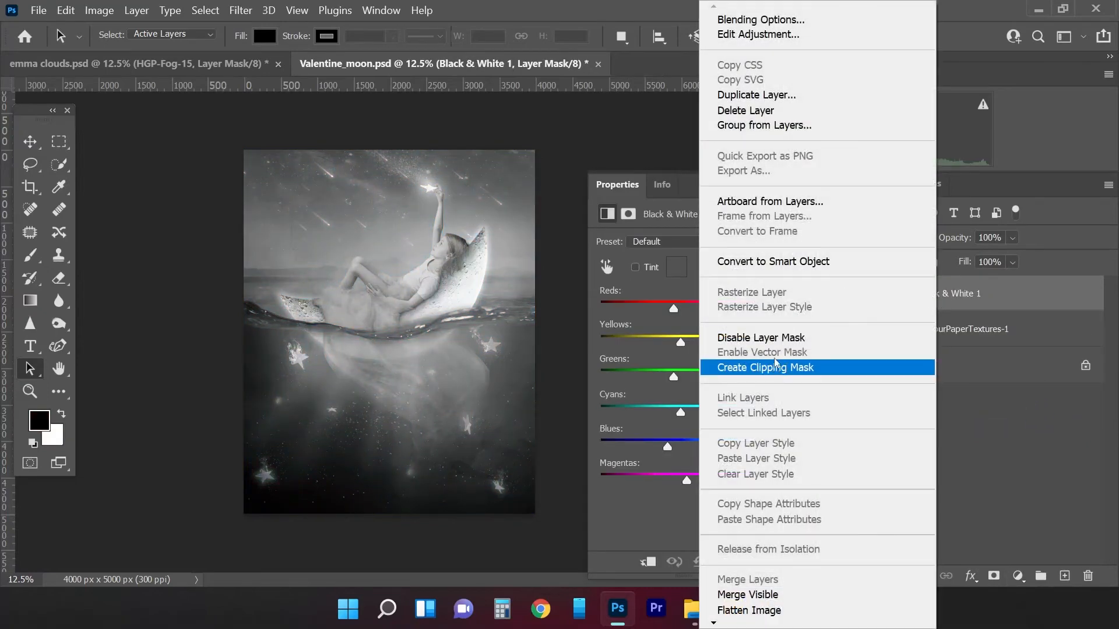
left_click(969, 300)
right_click(955, 296)
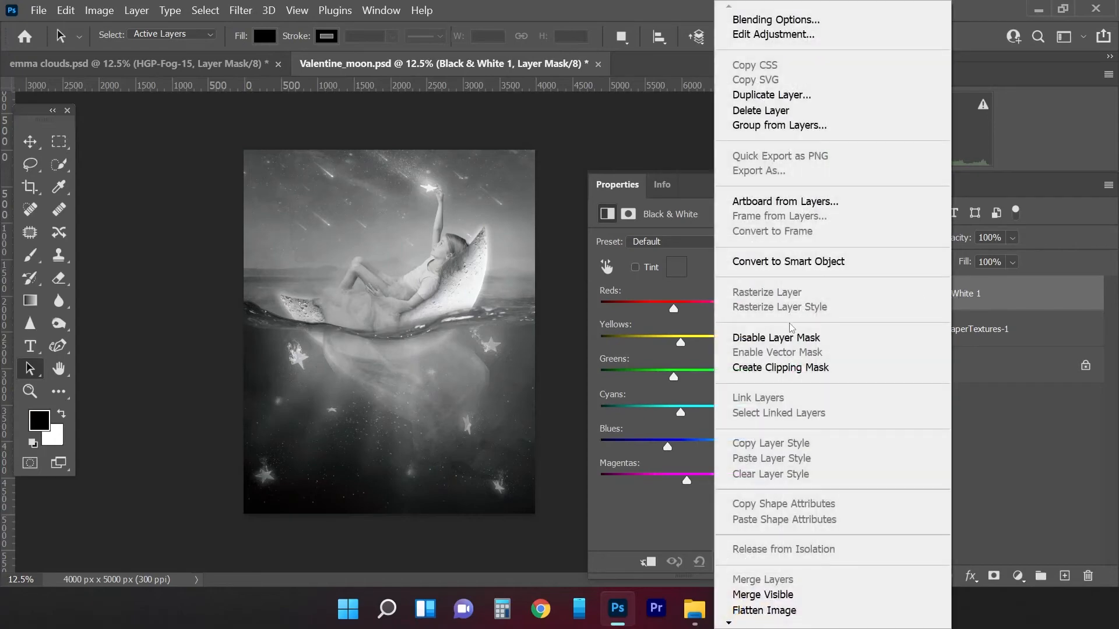
left_click(808, 368)
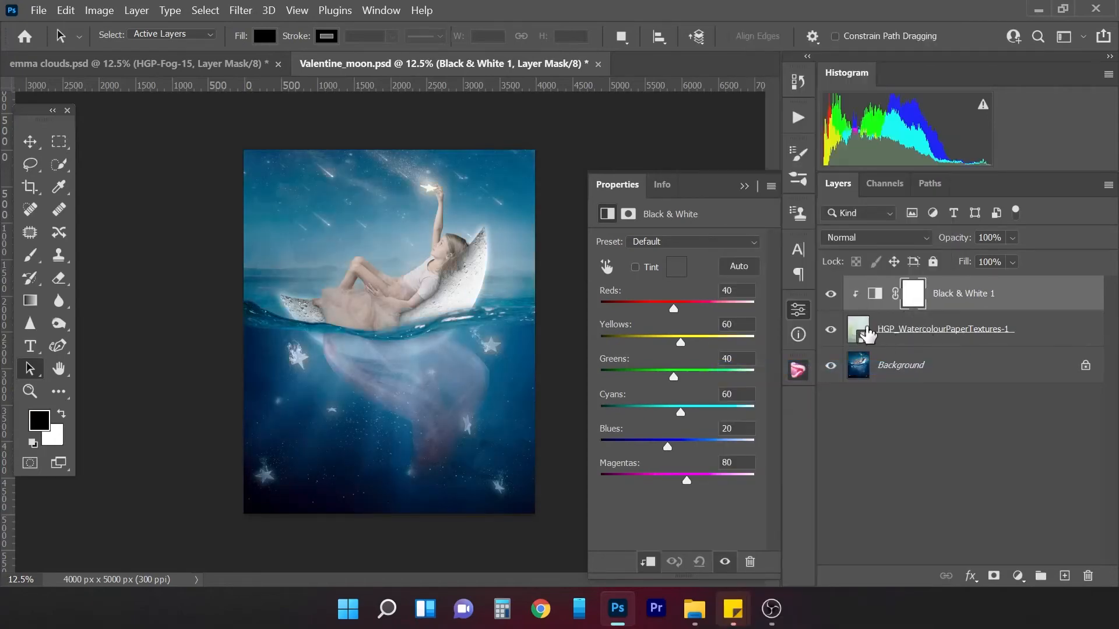
left_click(751, 190)
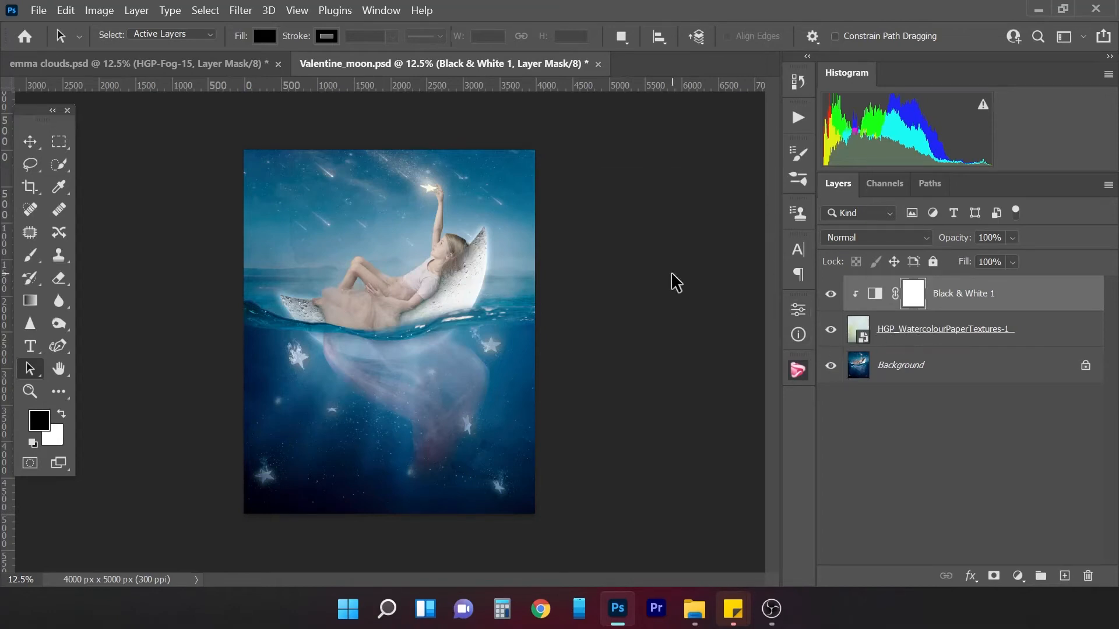
Step: Examine the underwater stars, bubbles and fabric up close and try out the opacity of the Black & White layer
key("ctrl+plus")
key("ctrl+plus")
key("ctrl+plus")
key("ctrl+plus")
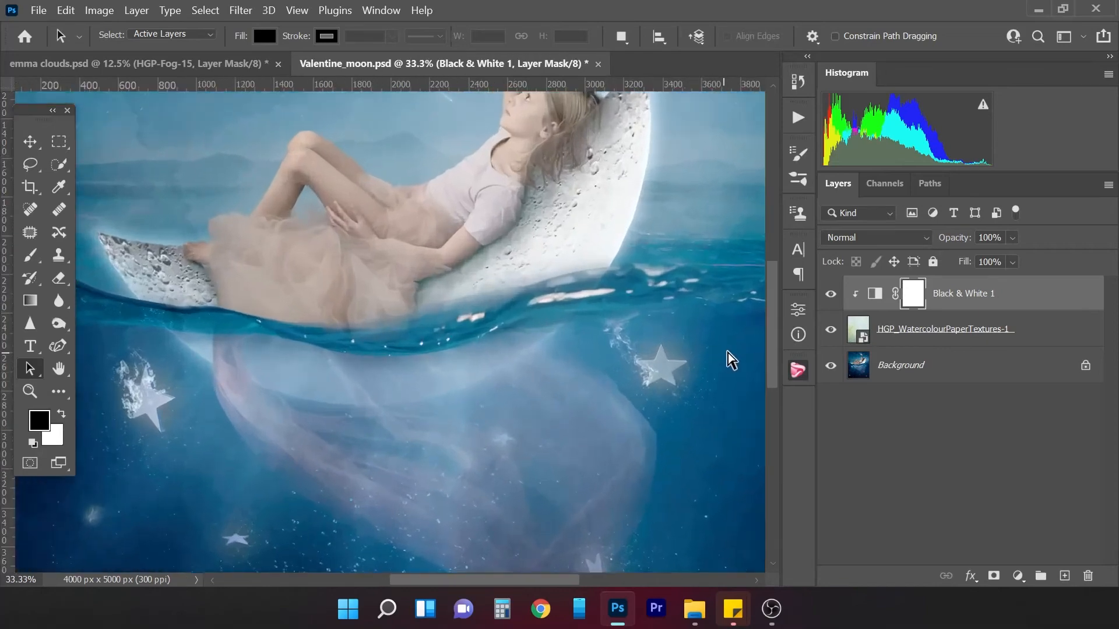
scroll(640, 536, "down", 5)
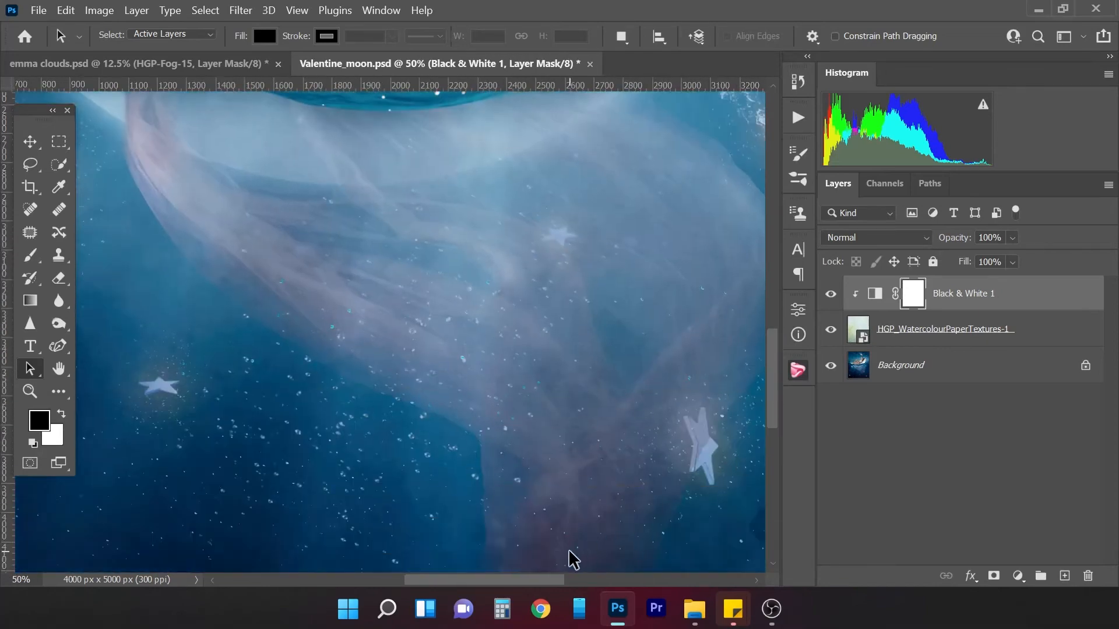
left_click_drag(543, 584, 484, 577)
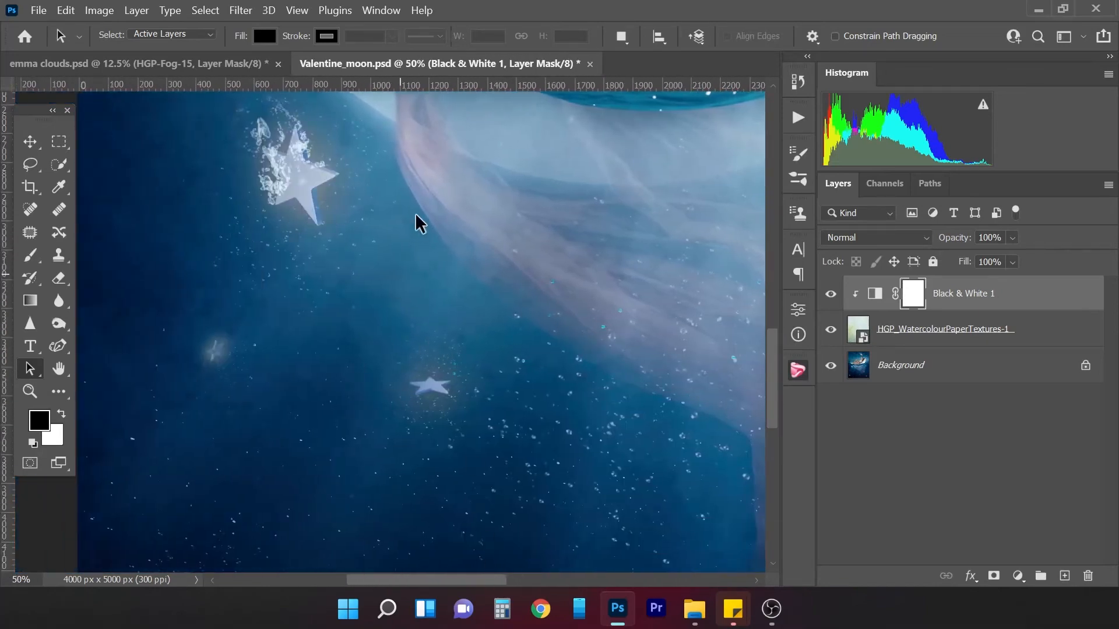
key("ctrl+plus")
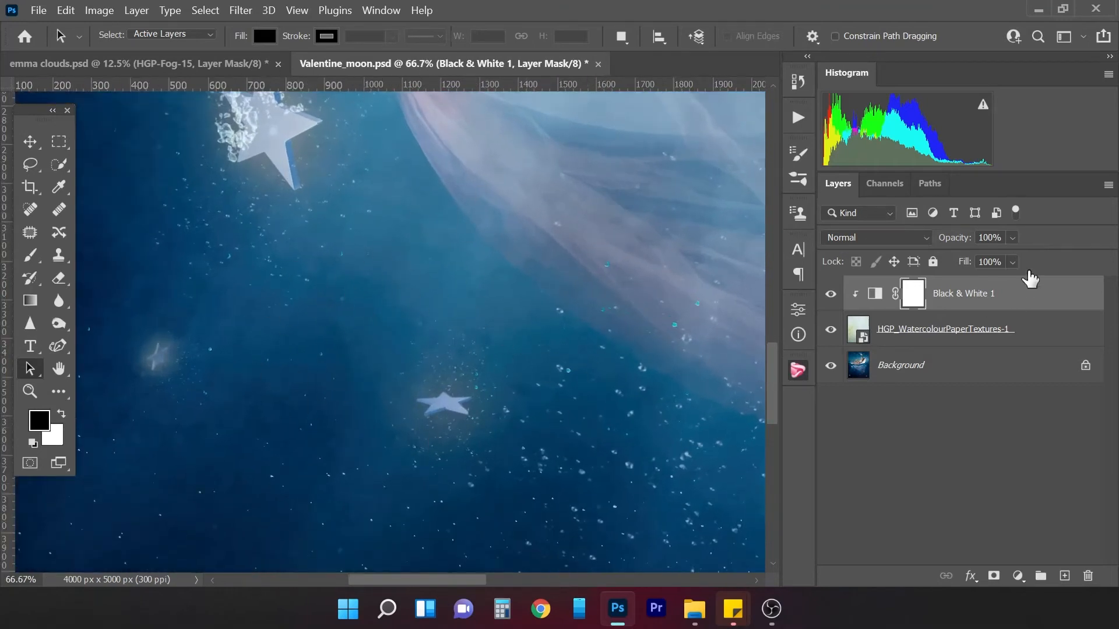
left_click(1012, 239)
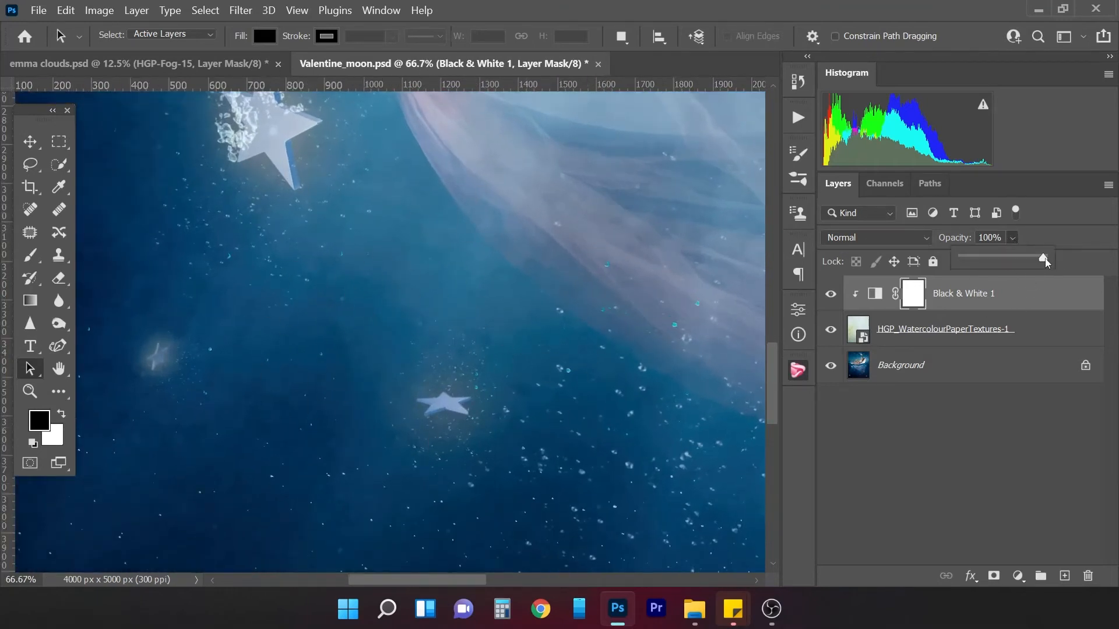
mouse_move(1045, 262)
left_mouse_down()
mouse_move(926, 261)
mouse_move(929, 272)
mouse_move(1047, 259)
left_mouse_up()
Step: Set the opacity of the HGP_WatercolourPaperTextures-1 layer to 65%
left_click(866, 337)
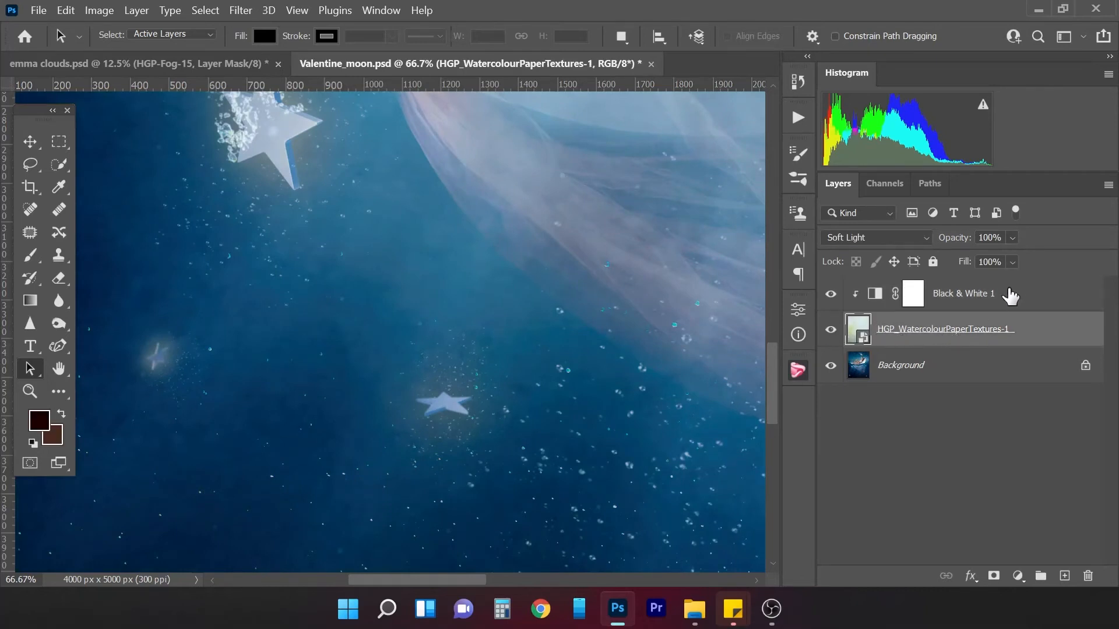
left_click(1012, 237)
left_click_drag(1043, 259, 978, 261)
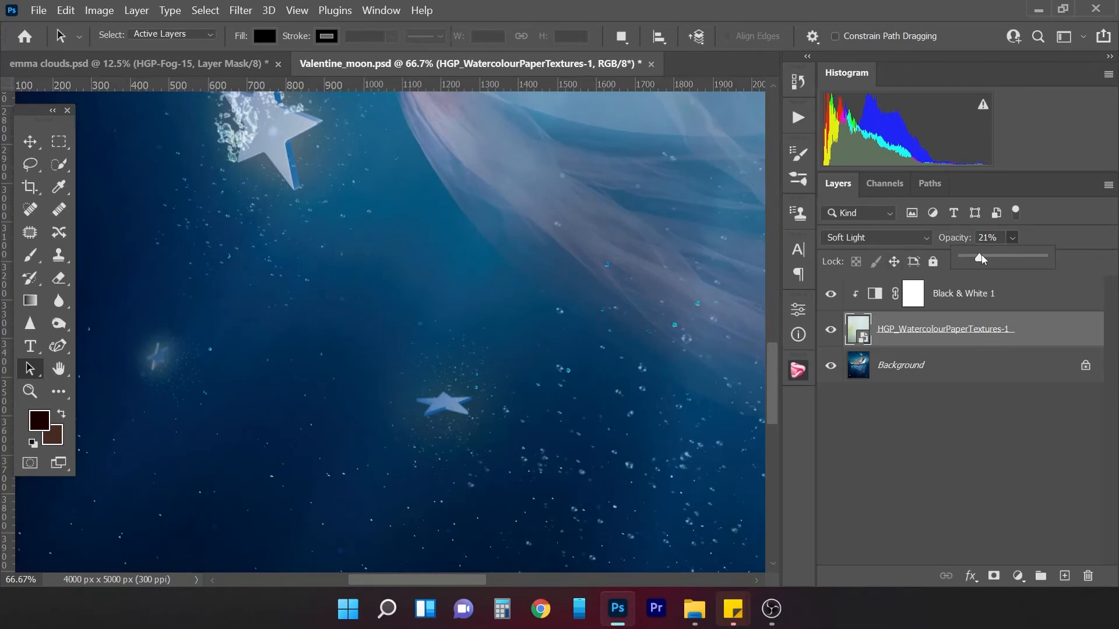
left_click_drag(978, 261, 1018, 267)
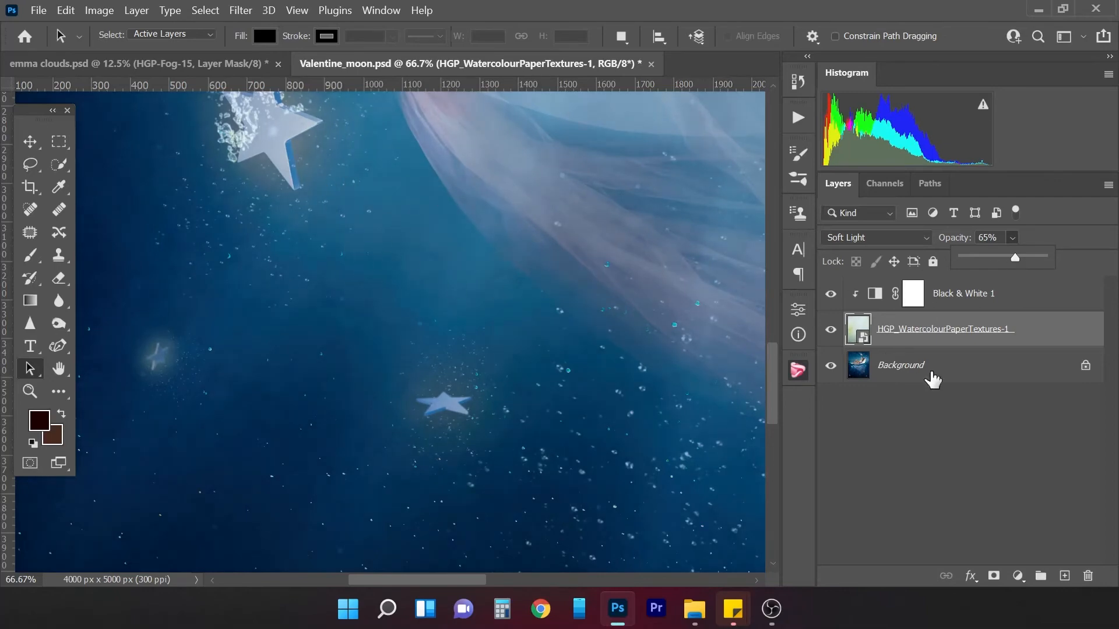
Step: Add a layer mask to the HGP_WatercolourPaperTextures-1 layer
key("ctrl+minus")
key("ctrl+minus")
key("ctrl+minus")
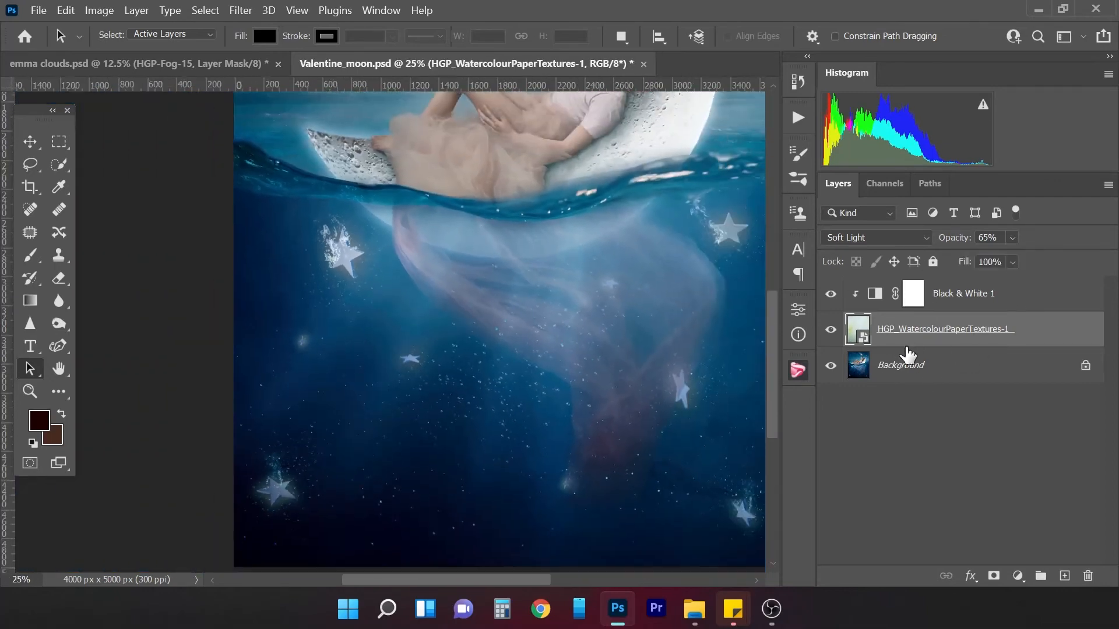
key("ctrl+minus")
key("ctrl+minus")
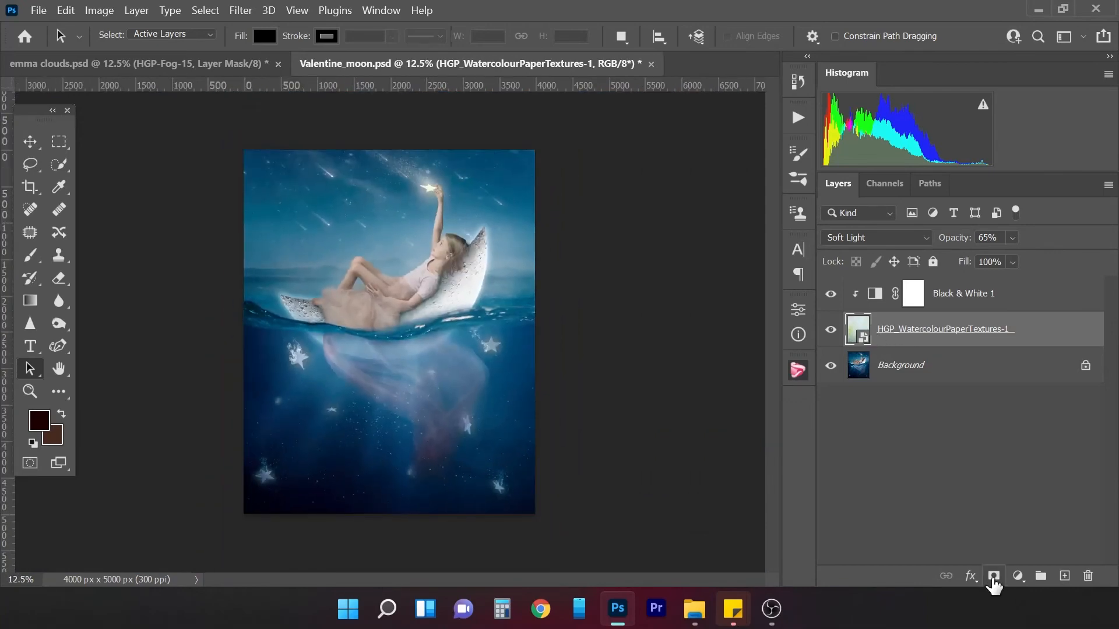
left_click(993, 577)
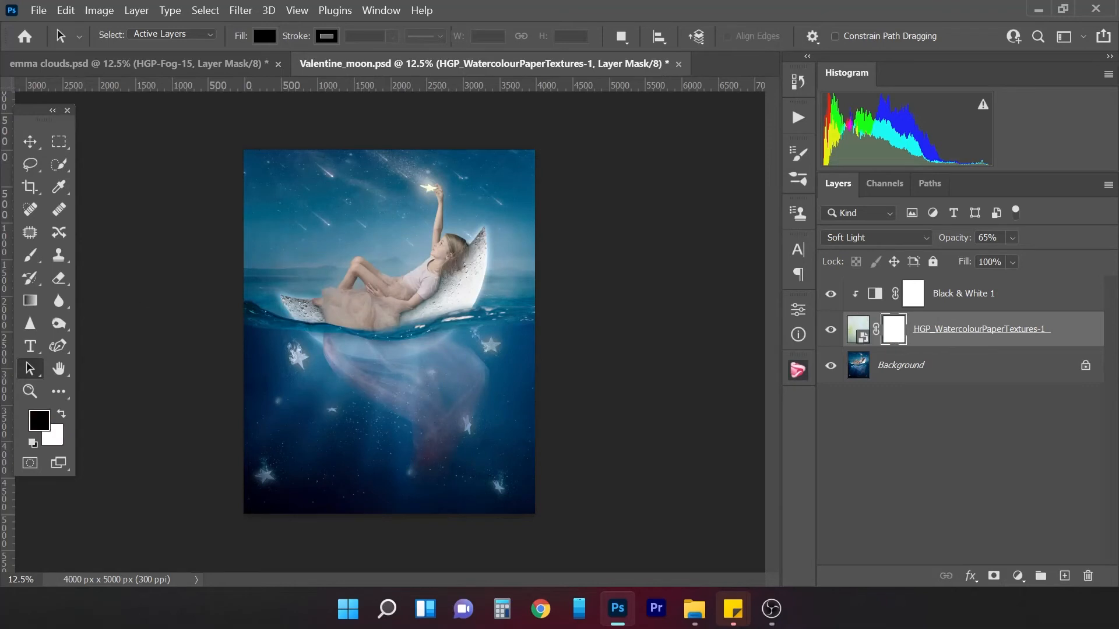
Step: Paint black on the texture's mask along the girl's raised arm with a soft 60 px brush
left_click(30, 254)
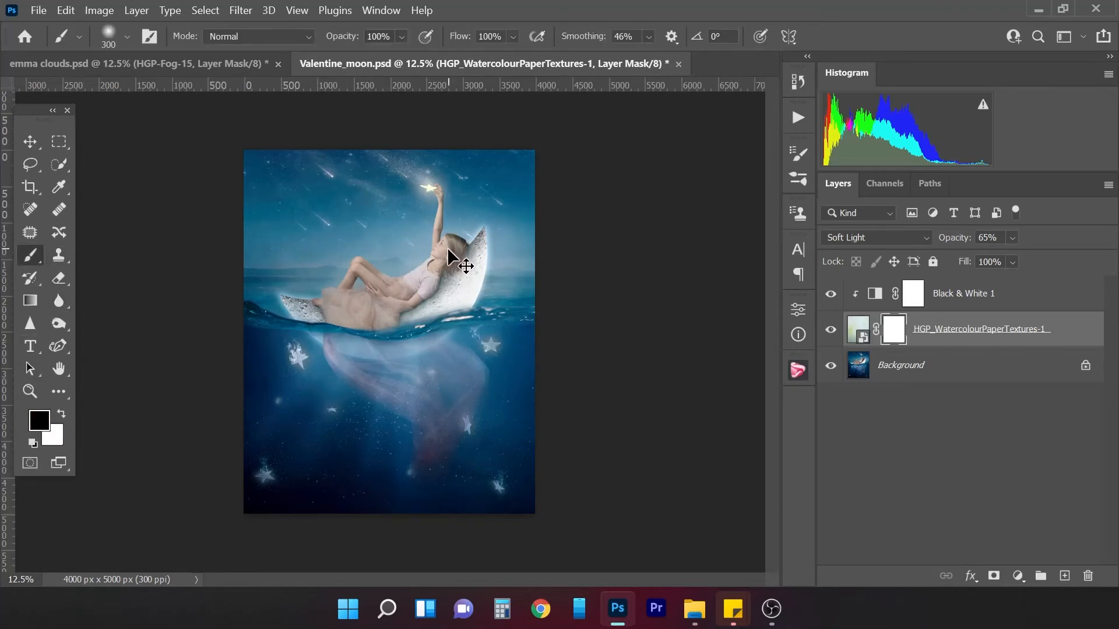
key("ctrl+minus")
key("ctrl+plus")
key("Return")
key("Escape")
key("bracketleft")
key("ctrl+plus")
left_click_drag(770, 275, 768, 240)
key("bracketleft")
key("bracketleft")
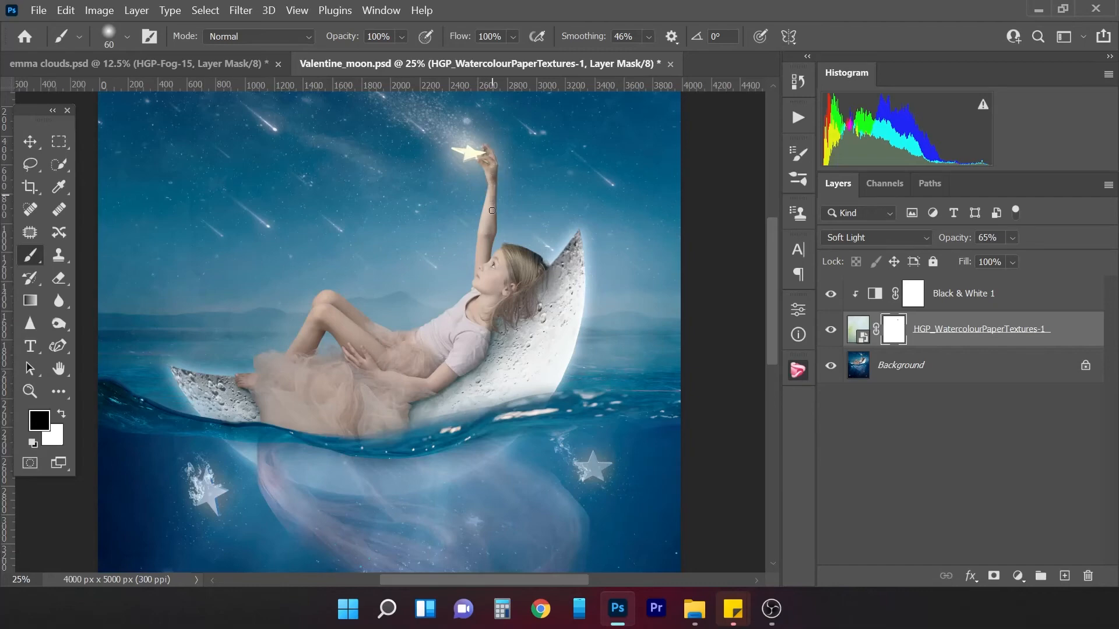
left_click_drag(492, 210, 486, 274)
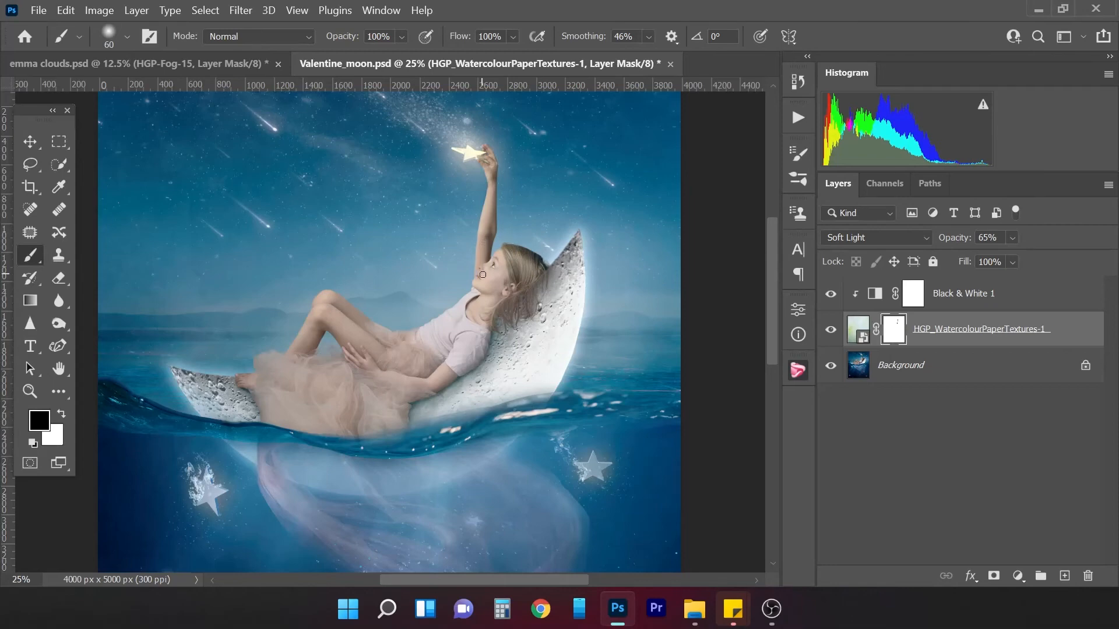
Step: Enlarge the brush to 250 px and mask the texture off the girl's face and neck
key("bracketright")
key("bracketright")
key("bracketright")
key("bracketright")
key("bracketright")
key("bracketright")
key("bracketright")
left_click_drag(488, 304, 482, 295)
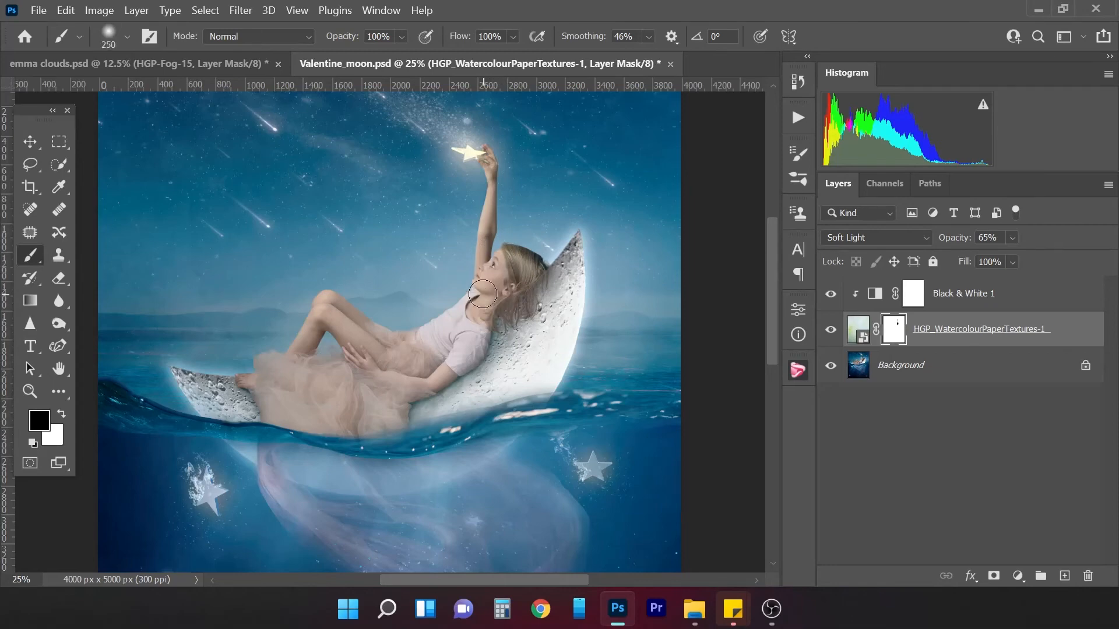
Step: Mask the texture off the girl's hand and legs, reducing the brush to 100 px
mouse_move(359, 362)
left_mouse_down()
mouse_move(423, 381)
mouse_move(438, 379)
mouse_move(447, 349)
mouse_move(373, 347)
mouse_move(329, 301)
mouse_move(309, 347)
left_mouse_up()
key("bracketleft")
key("bracketleft")
key("bracketleft")
key("bracketleft")
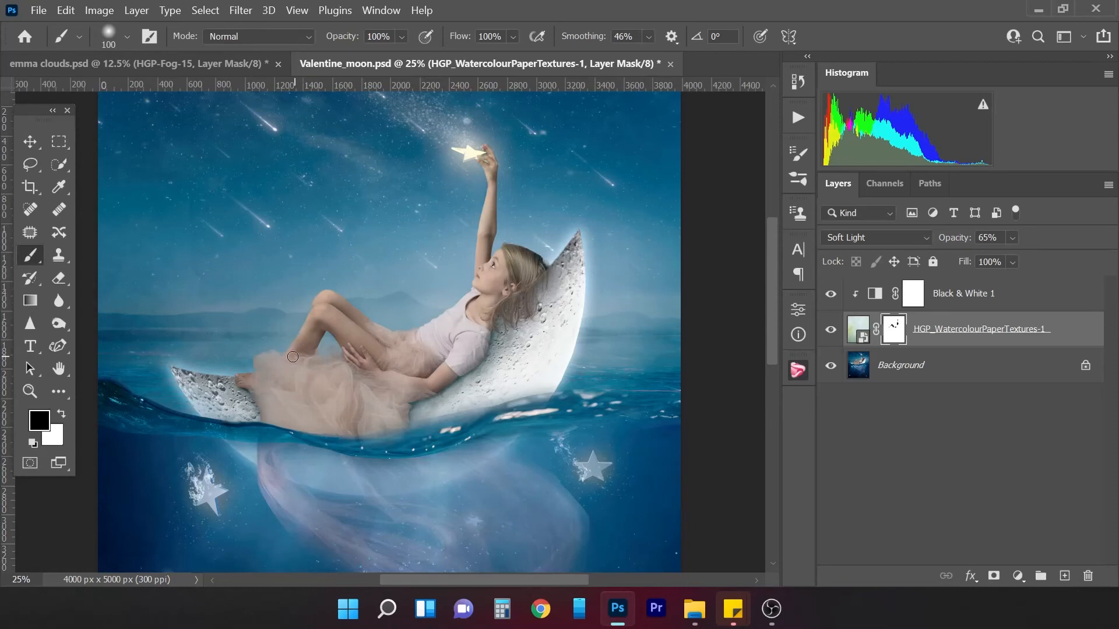
Step: Set the brush opacity to 43%
left_click(401, 37)
left_click(382, 55)
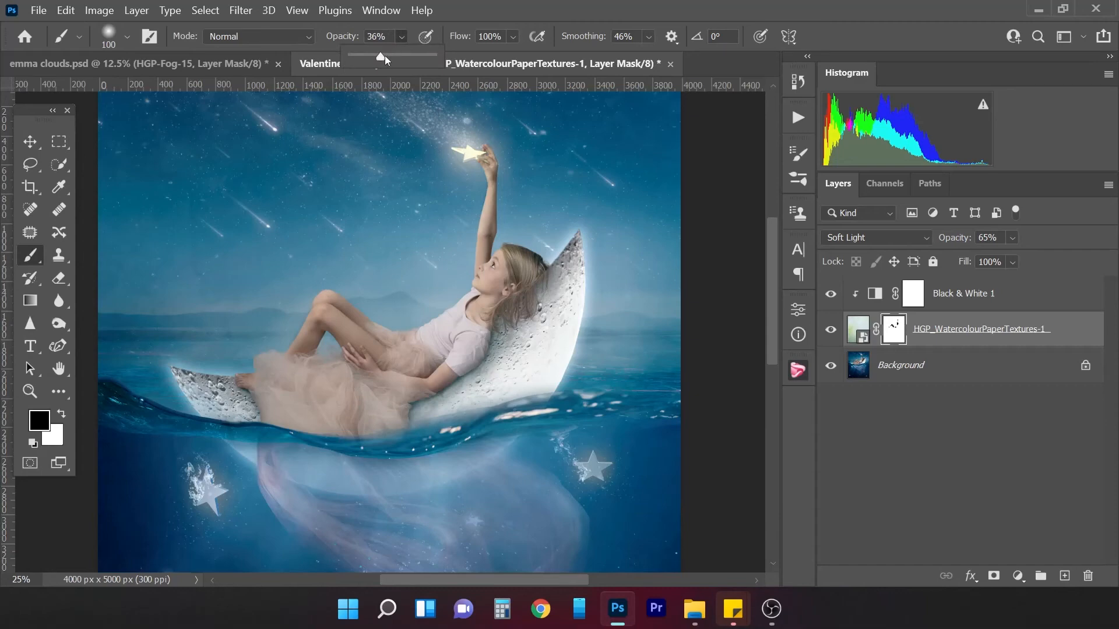
left_click_drag(386, 55, 390, 54)
left_click(401, 39)
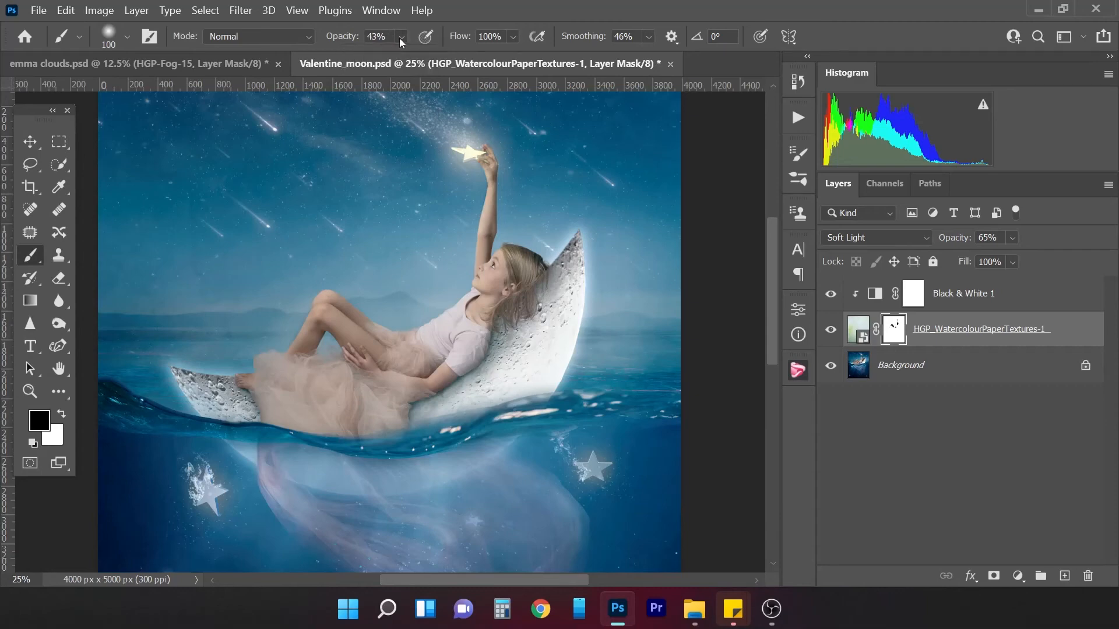
Step: Enlarge the brush to 500 px and partially mask the texture off the girl's tulle skirt at 43% opacity
key("]")
key("]")
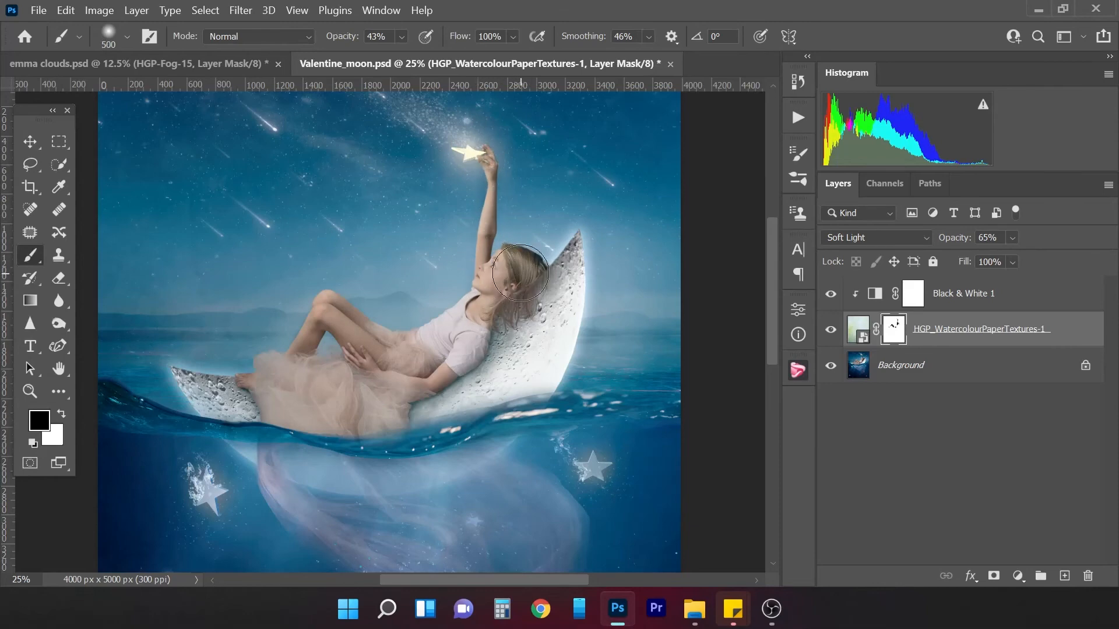
key("bracketright")
key("bracketright")
key("bracketright")
key("bracketright")
mouse_move(408, 371)
left_mouse_down()
mouse_move(379, 376)
mouse_move(340, 323)
mouse_move(281, 380)
mouse_move(305, 402)
left_mouse_up()
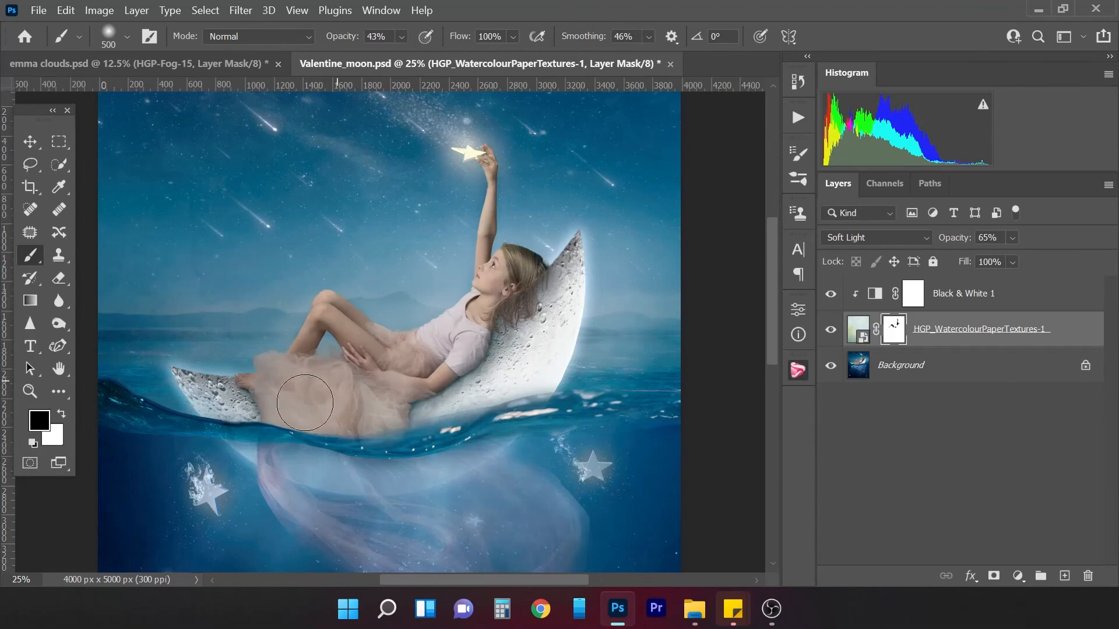
Step: Lower the brush opacity to 17% and enlarge the brush to 900 px
left_click(402, 36)
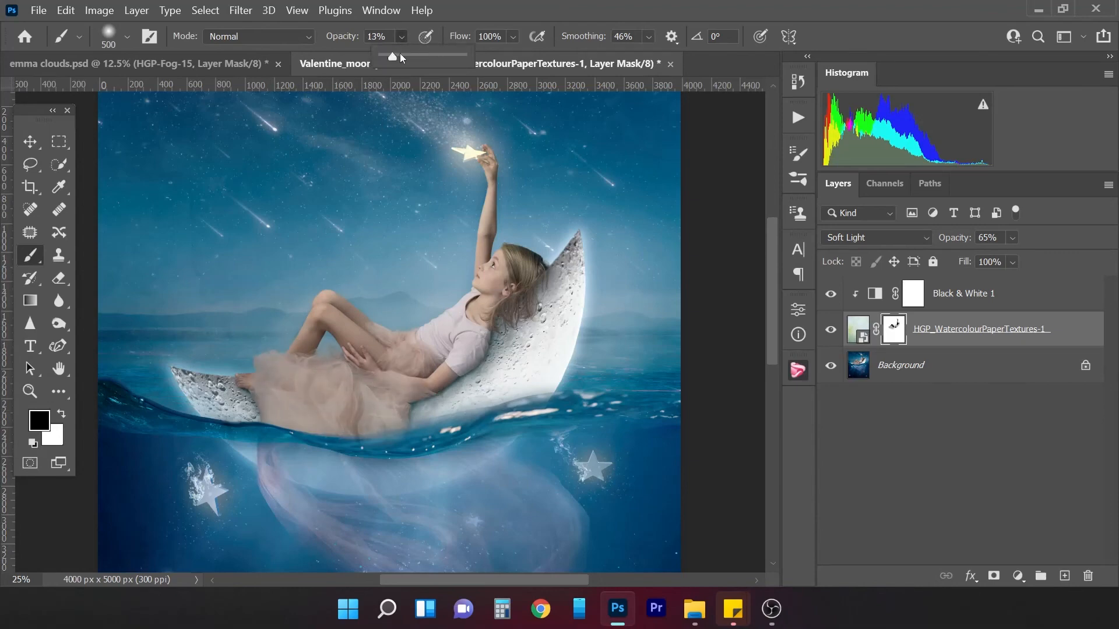
left_click(401, 40)
left_click(401, 41)
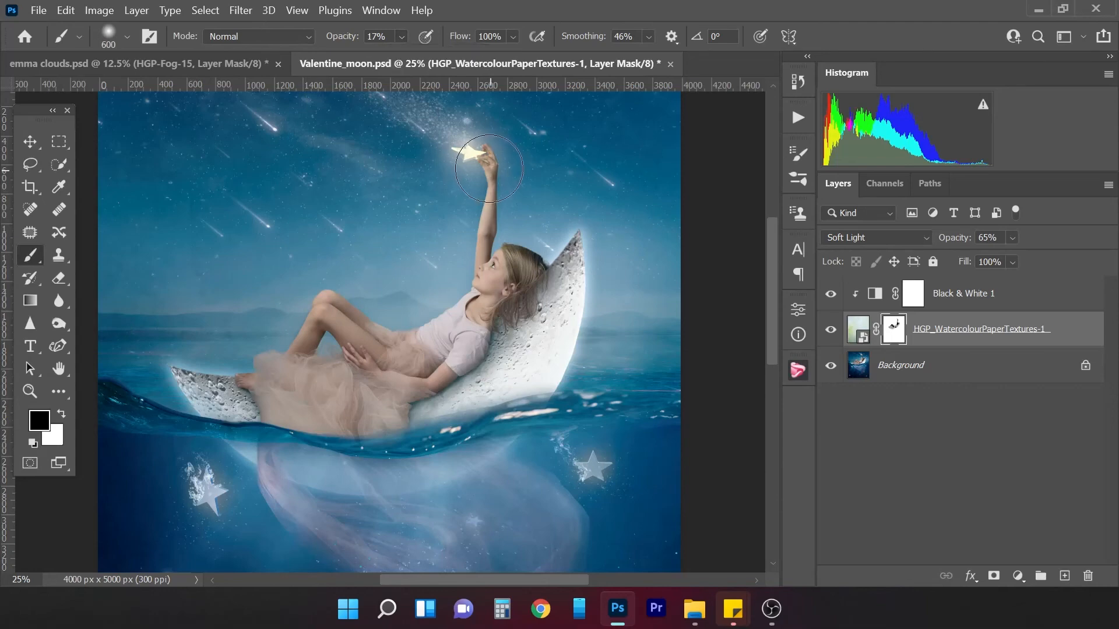
key("bracketright")
key("bracketright")
key("bracketright")
key("bracketright")
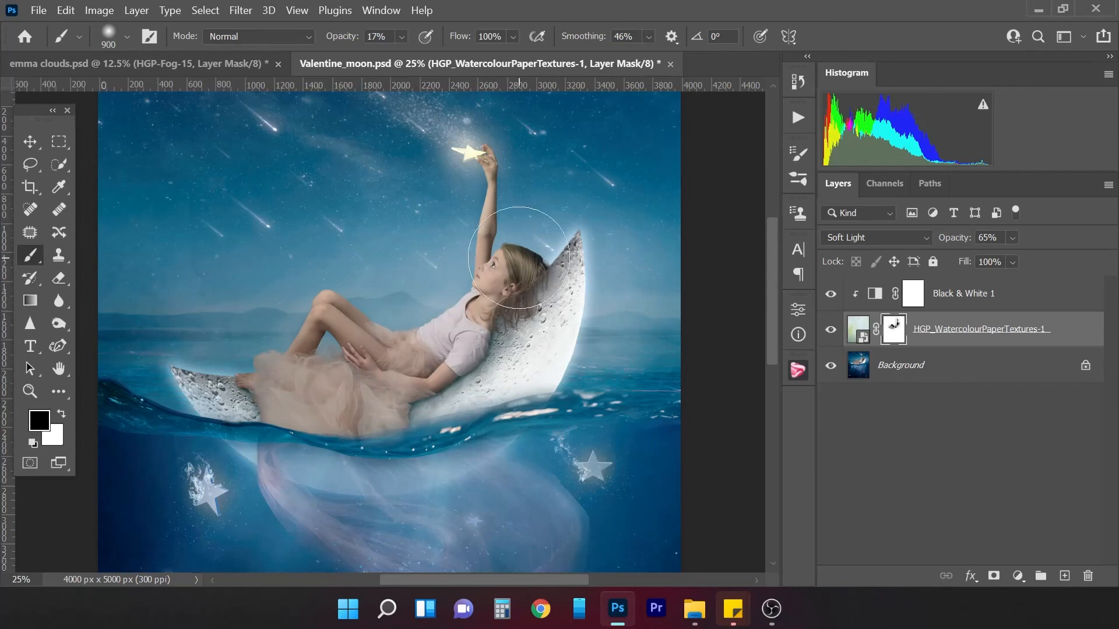
Step: Examine the whole composite and its details to judge how the masked watercolour paper texture blends with the image
key("ctrl+minus")
key("ctrl+minus")
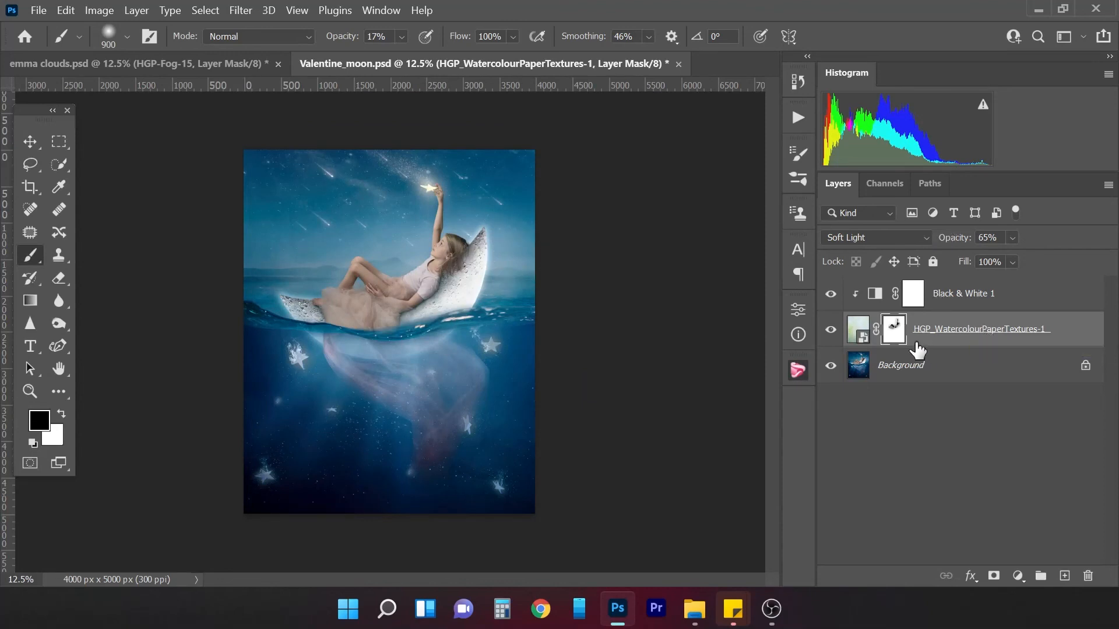
key("ctrl+minus")
key("ctrl+plus")
key("ctrl+plus")
key("ctrl+plus")
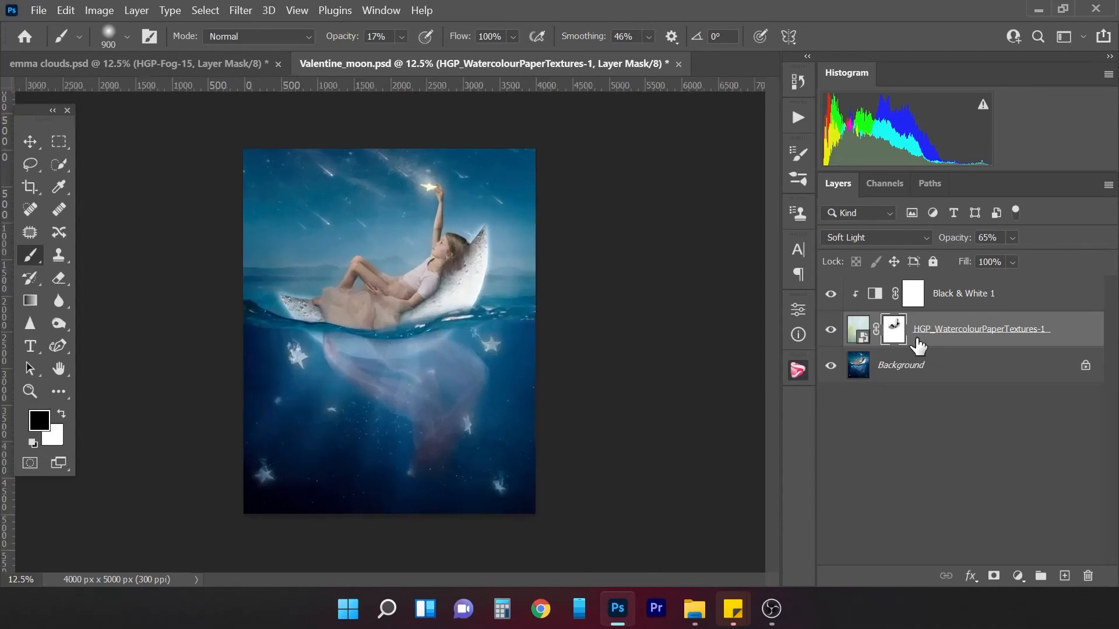
key("ctrl+minus")
key("ctrl+minus")
key("ctrl+minus")
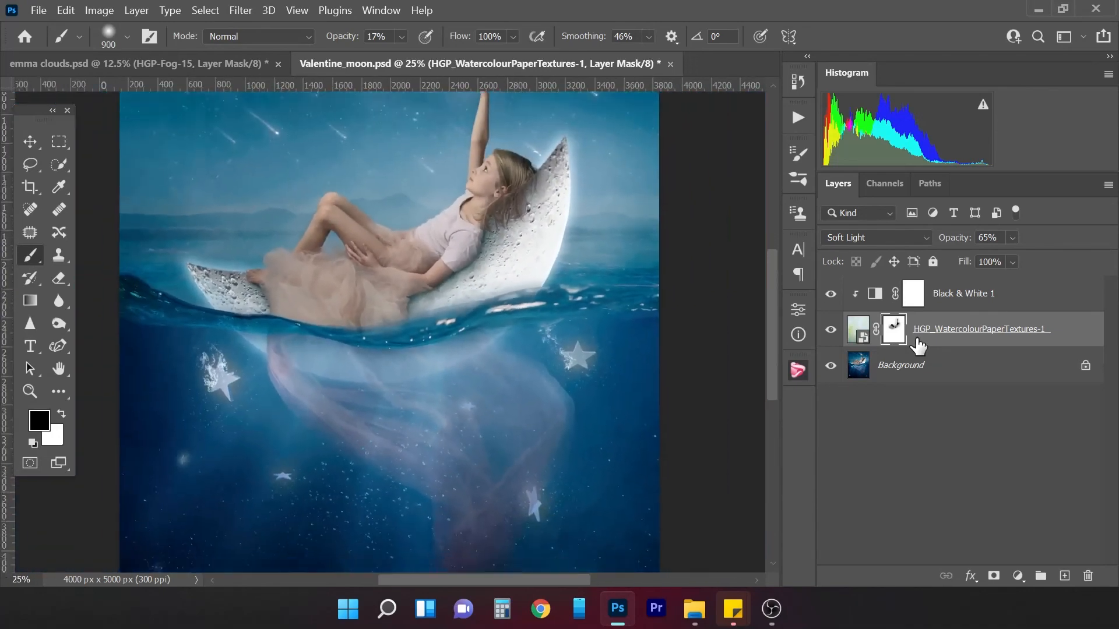